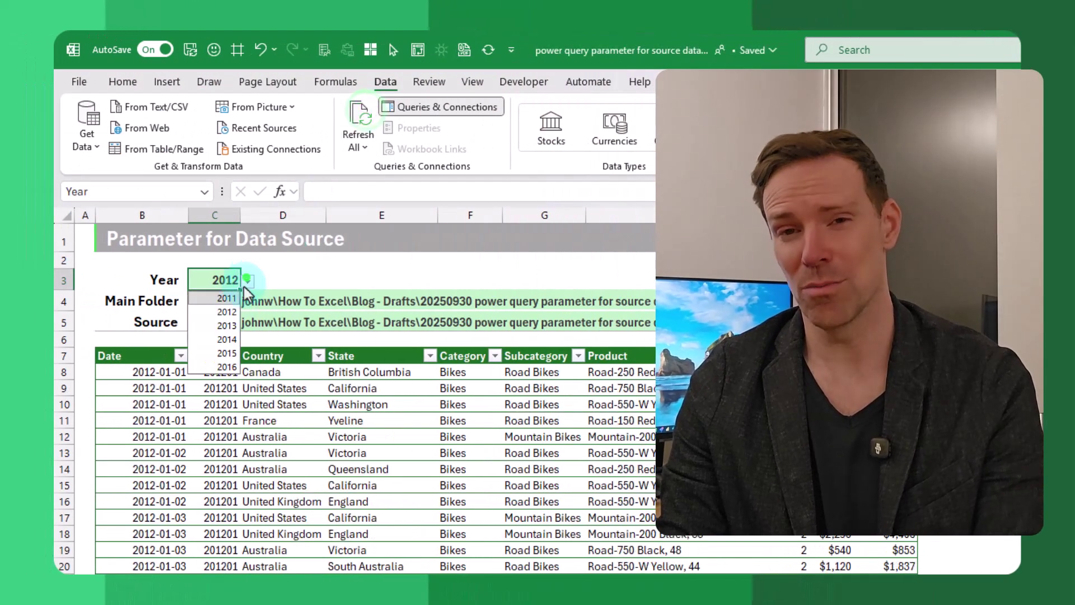
# - Cycle the Year cell through 2012, 2011, 2012 and 2013, then refresh the table for 2013
pyautogui.click(234, 312)
pyautogui.click(248, 281)
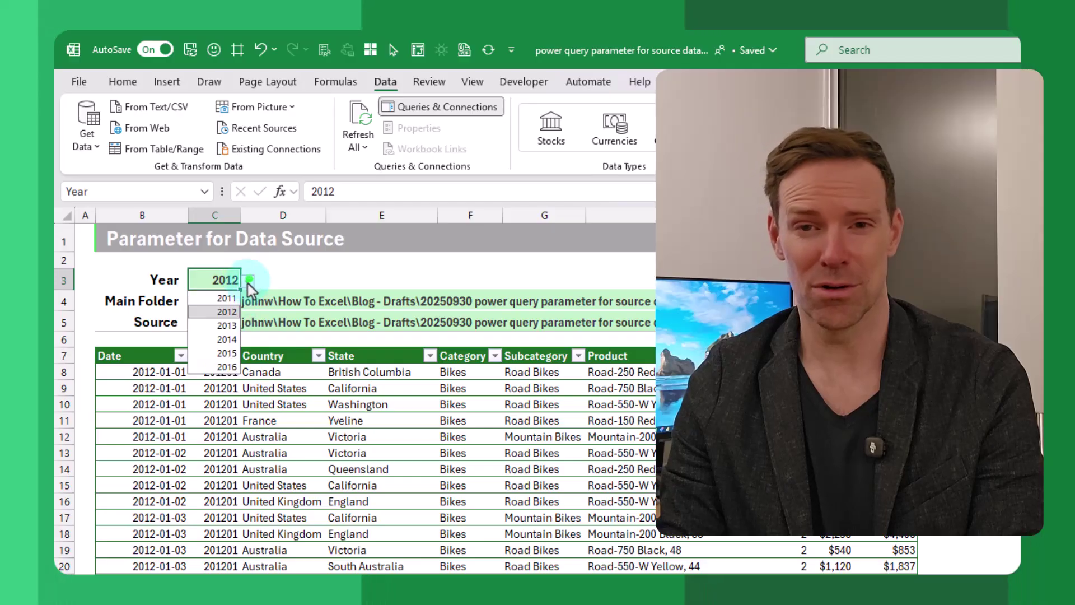
pyautogui.click(226, 298)
pyautogui.click(246, 280)
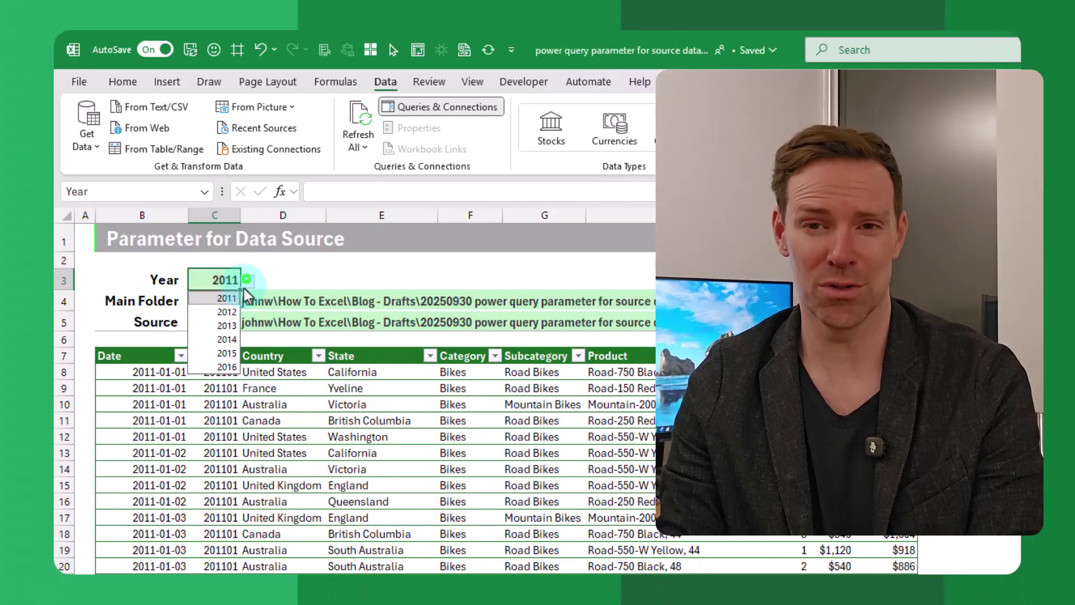
pyautogui.click(227, 311)
pyautogui.click(248, 281)
pyautogui.click(227, 325)
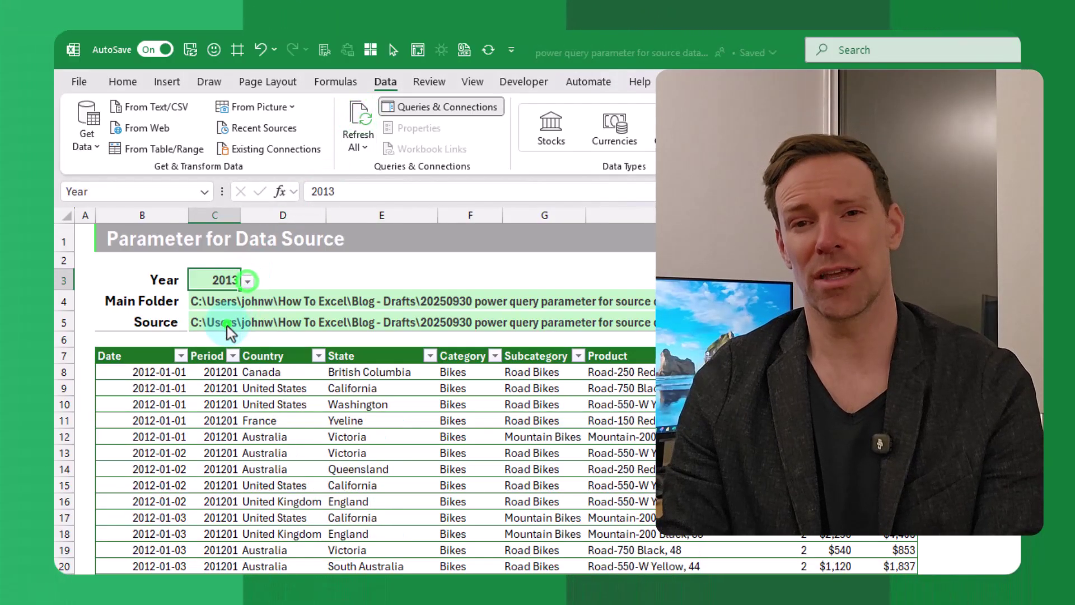
pyautogui.click(360, 115)
# - Select 2014, 2015 and 2016 in turn, refreshing the table after each year
pyautogui.click(246, 281)
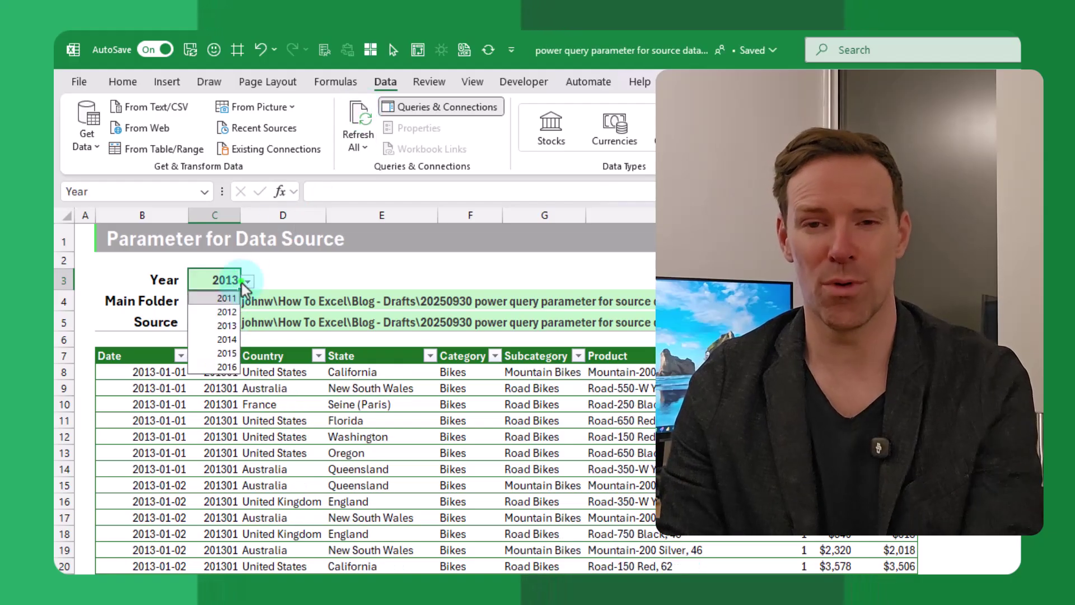
pyautogui.click(227, 338)
pyautogui.click(361, 115)
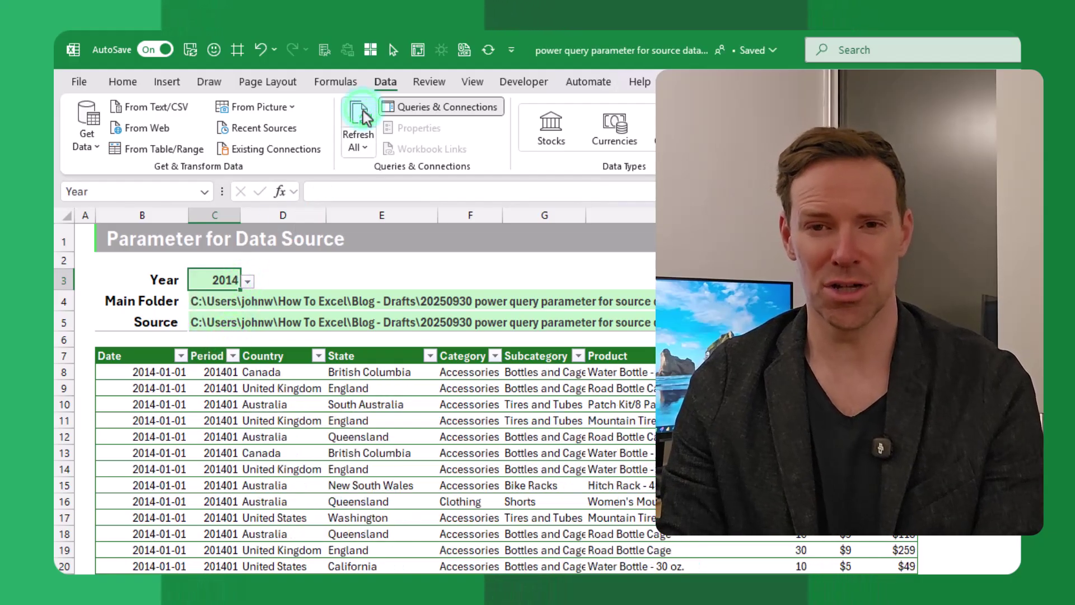
pyautogui.click(247, 281)
pyautogui.click(226, 352)
pyautogui.click(360, 115)
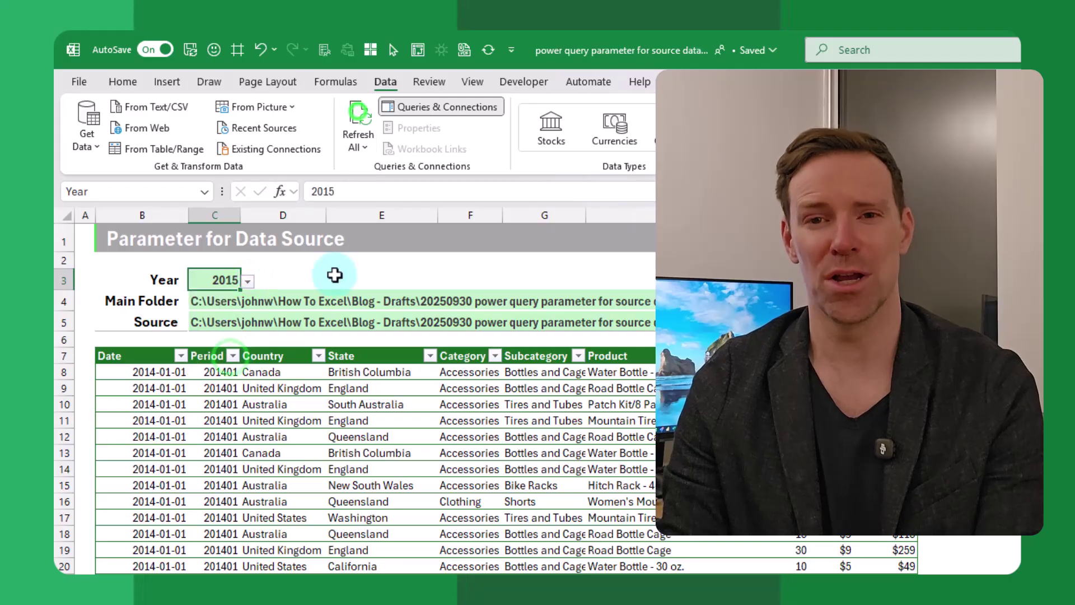
pyautogui.click(247, 281)
pyautogui.click(227, 368)
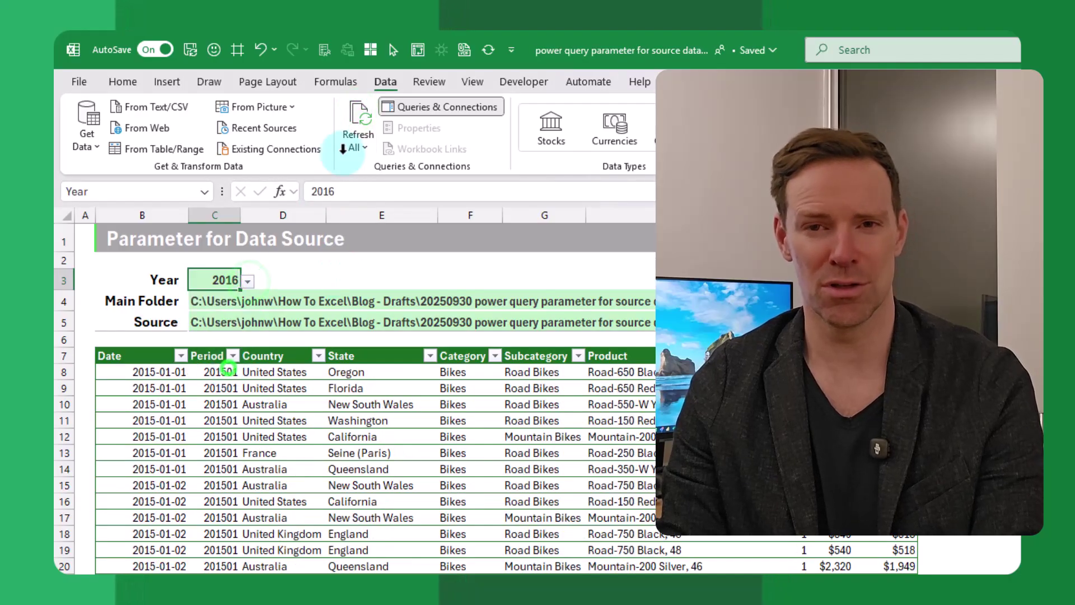
pyautogui.click(344, 149)
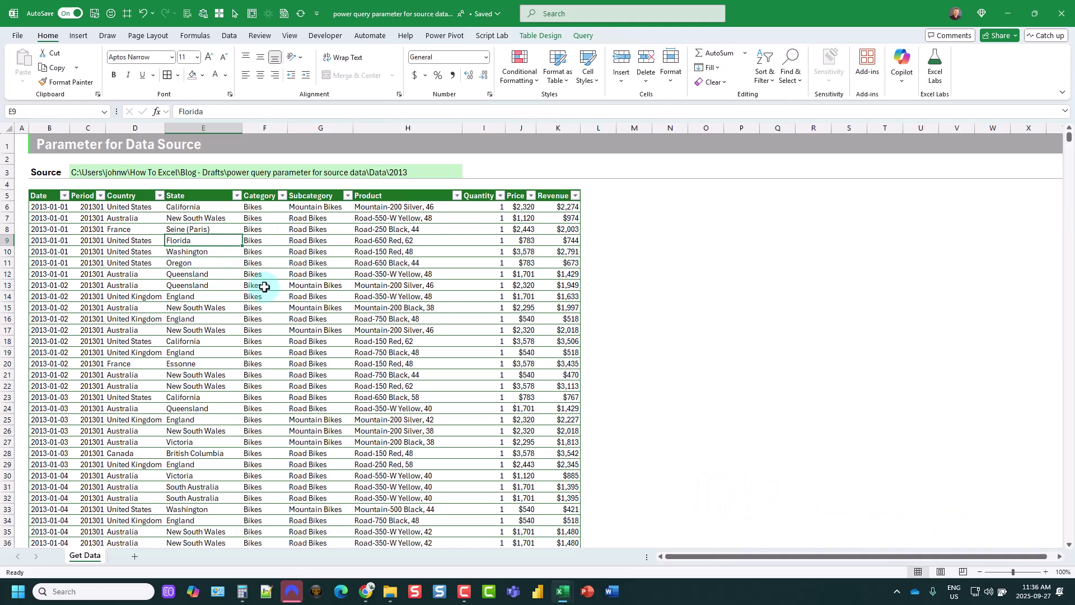
# - Check the FolderPath name on the Source path cell, then switch to the Data folder in File Explorer
pyautogui.click(96, 169)
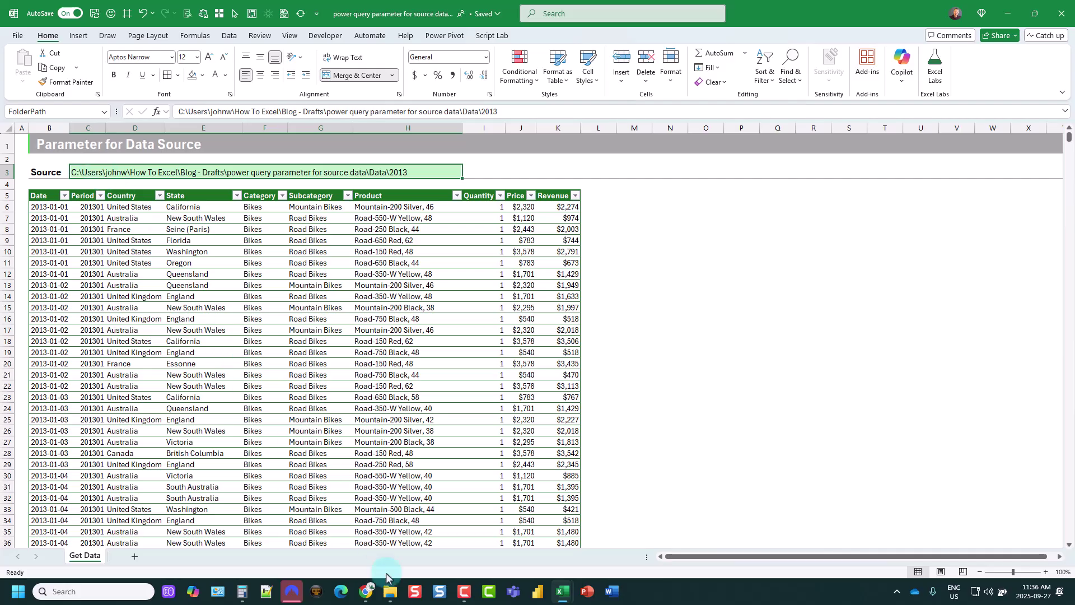
pyautogui.click(391, 594)
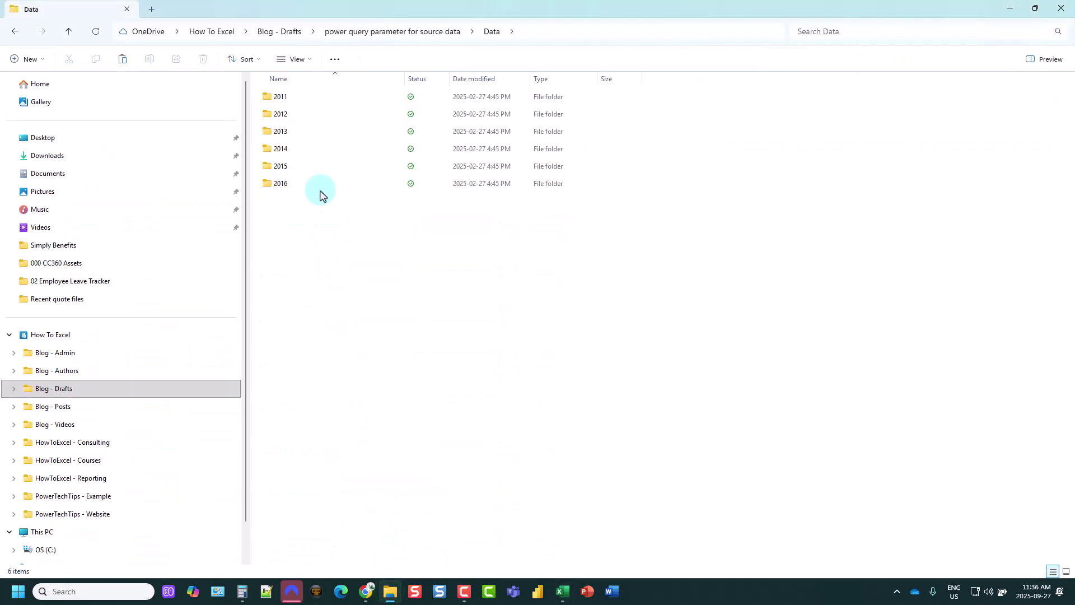
# - Open the 2013 folder and select its 201312.csv monthly file
pyautogui.click(306, 136)
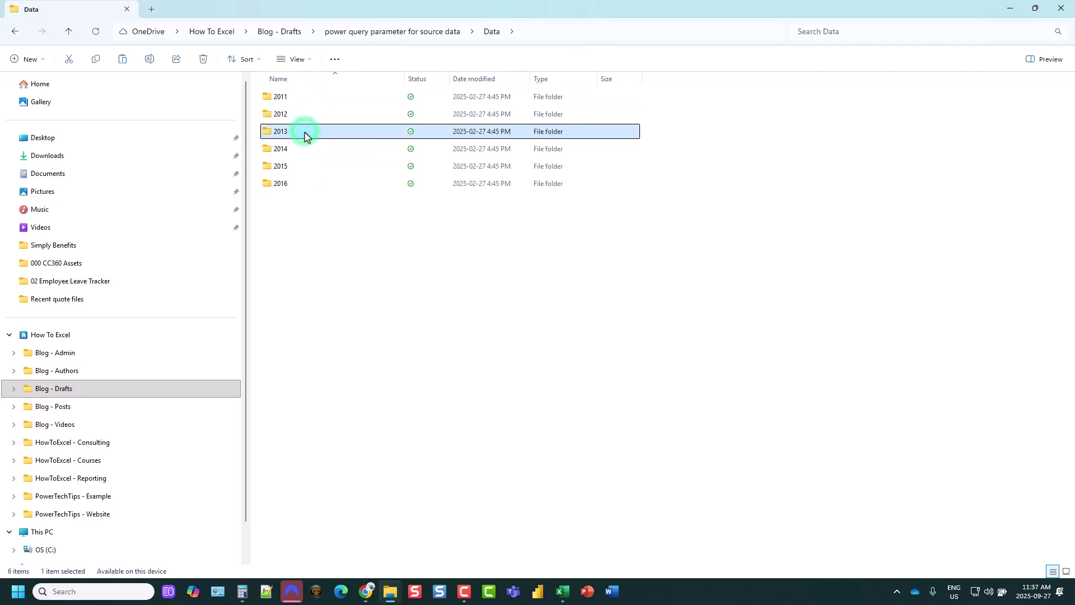
pyautogui.doubleClick(306, 136)
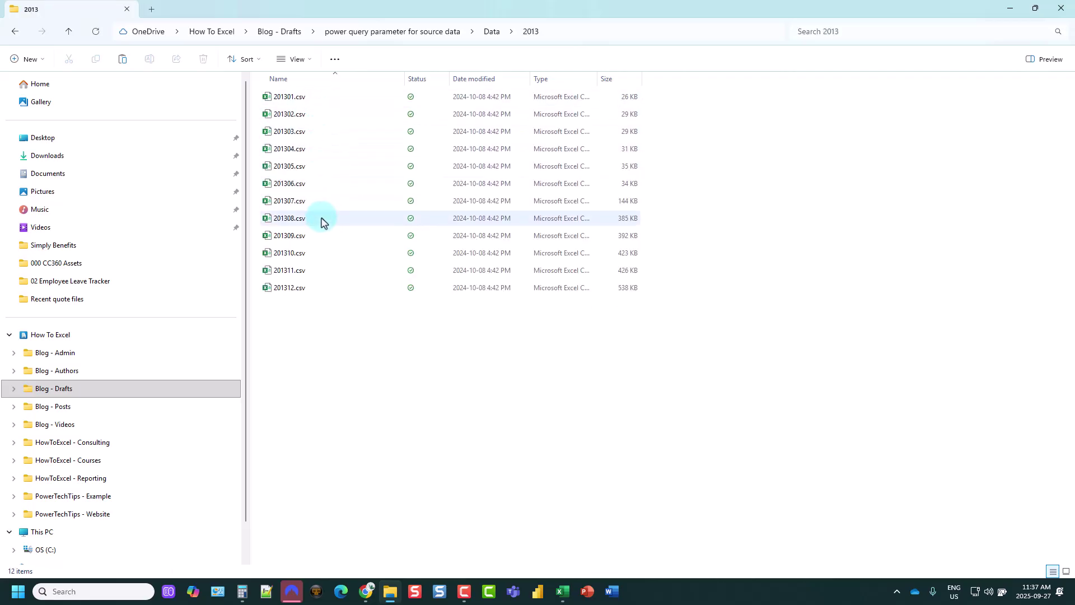
pyautogui.click(312, 292)
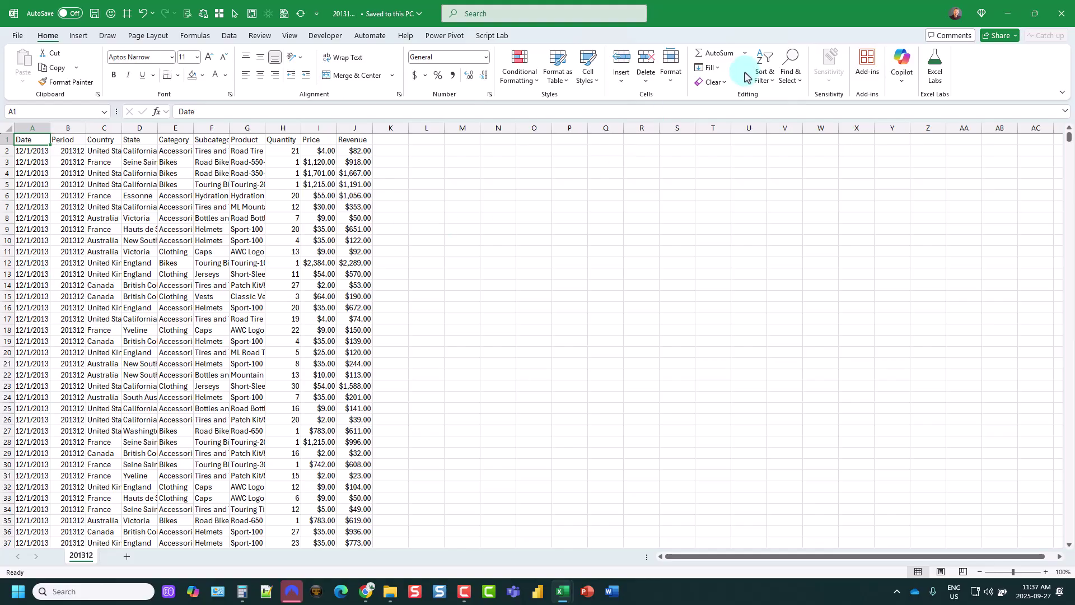
# - Close the 201312 workbook to return to the main workbook
pyautogui.click(1061, 18)
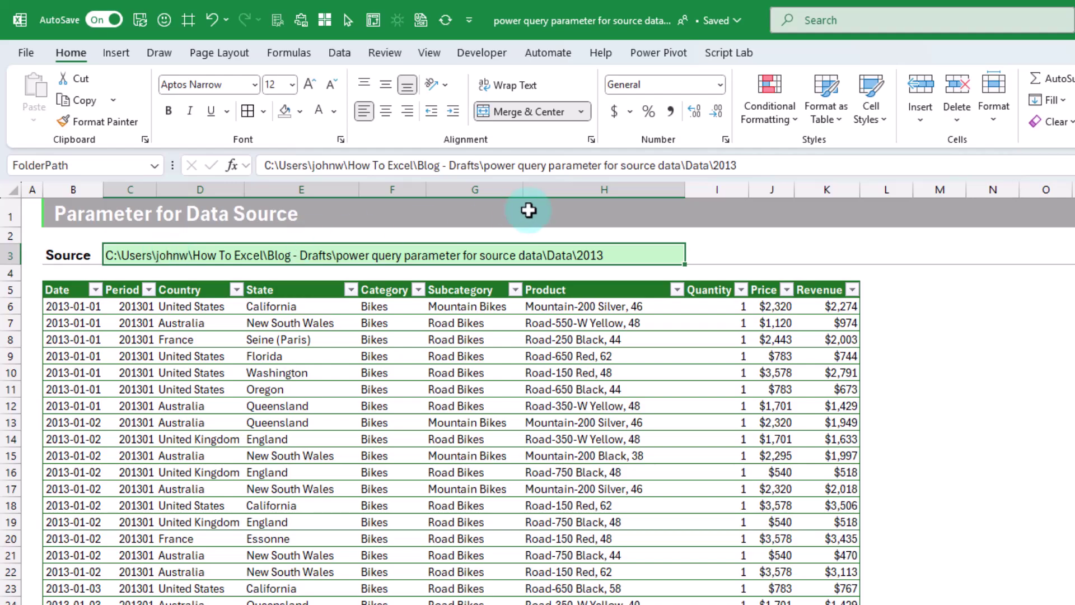
# - Change the Source path's year from 2013 to 2015 and refresh the table to show 2015 dates
pyautogui.click(738, 166)
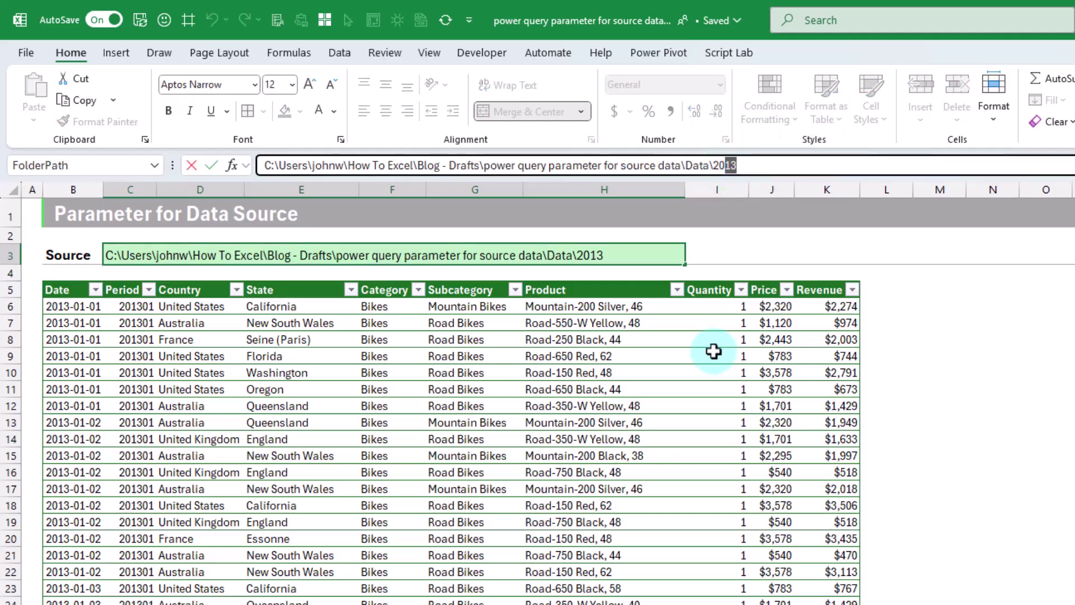
pyautogui.write('1')
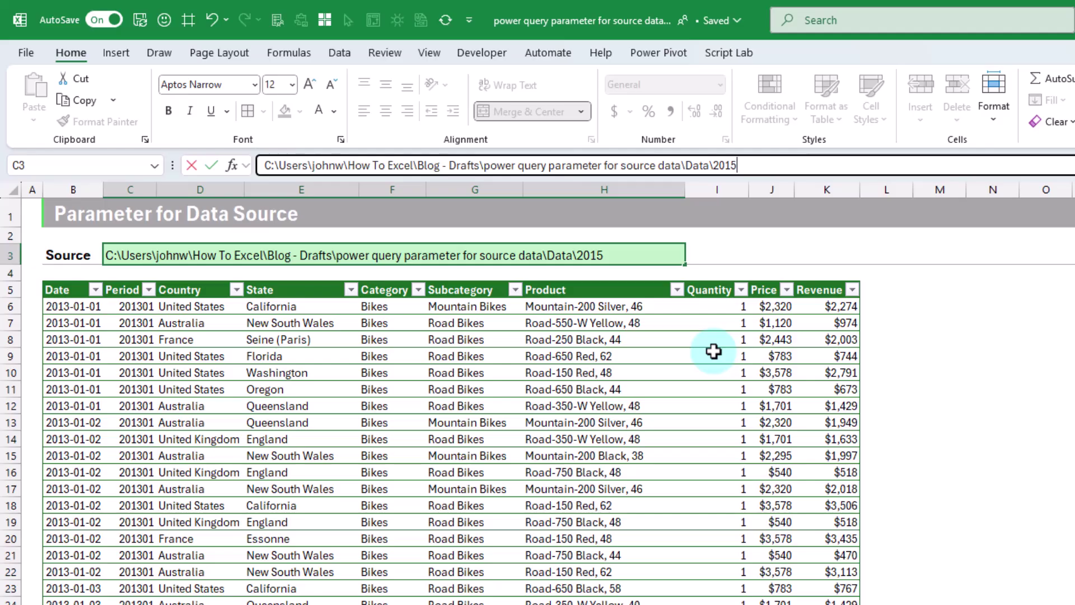
pyautogui.press('Return')
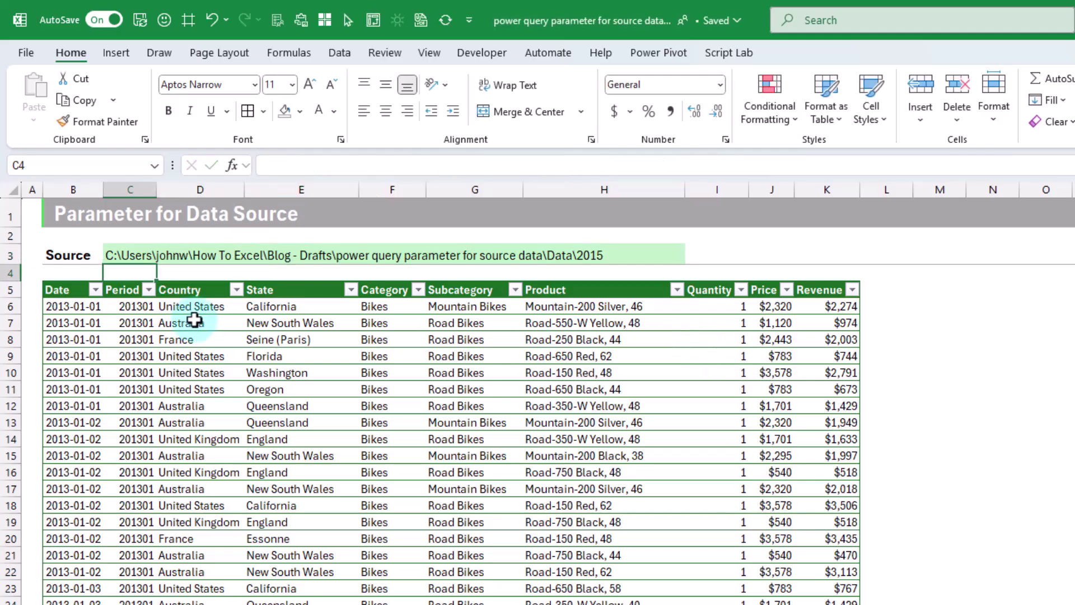
pyautogui.rightClick(194, 319)
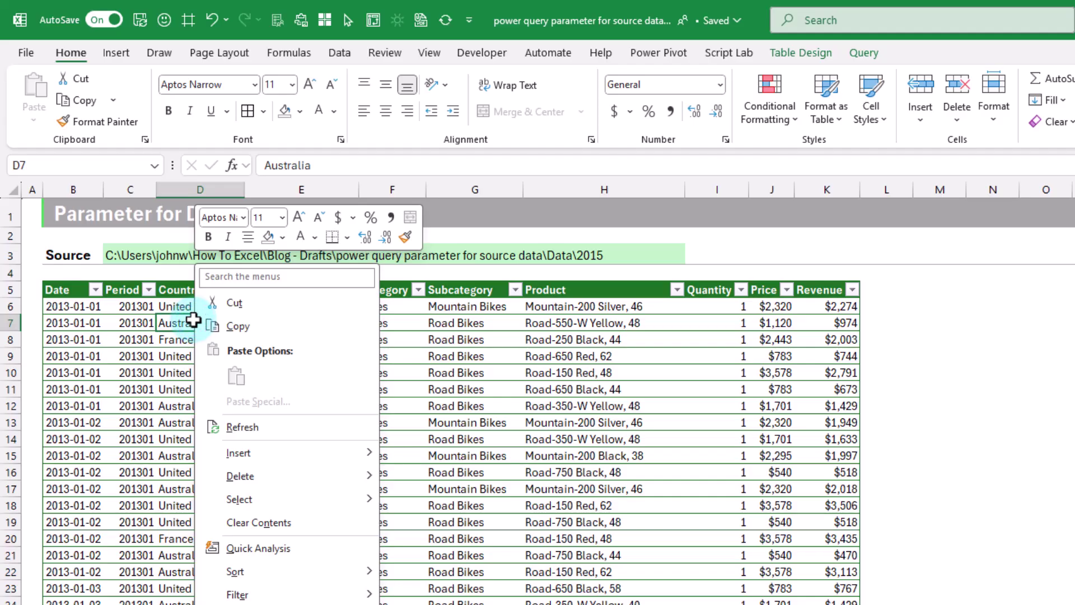
pyautogui.click(250, 428)
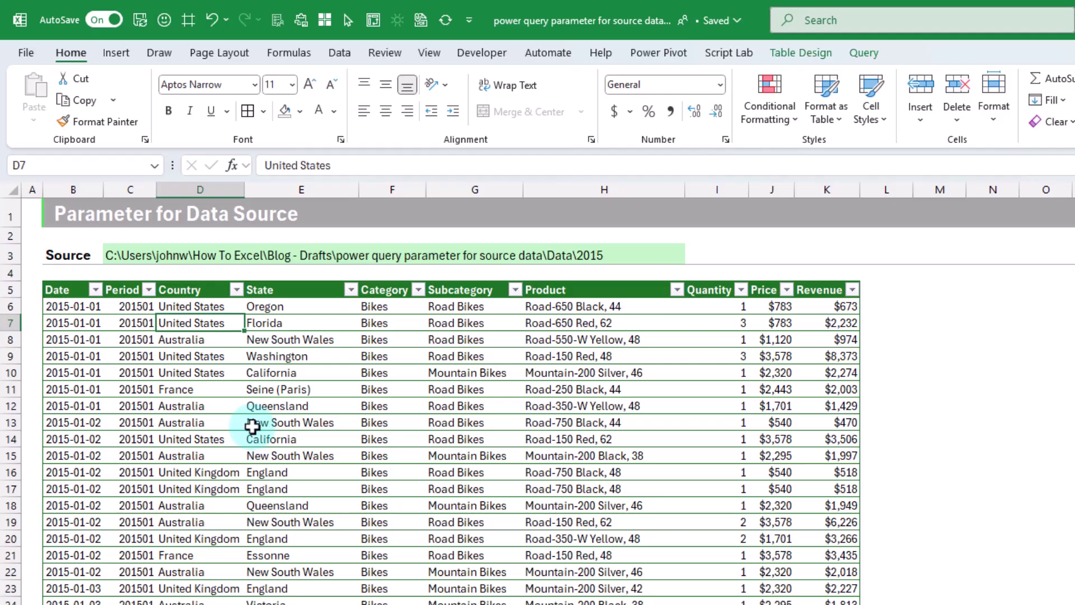
pyautogui.click(78, 318)
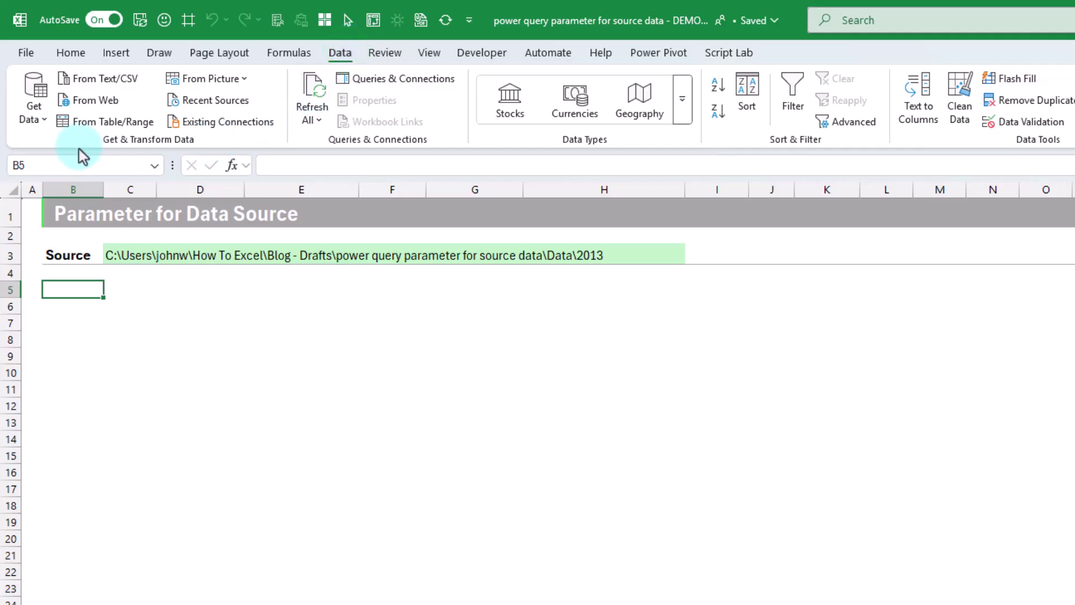
# - Start a From Folder import with the Data\2012 folder as the source
pyautogui.click(43, 119)
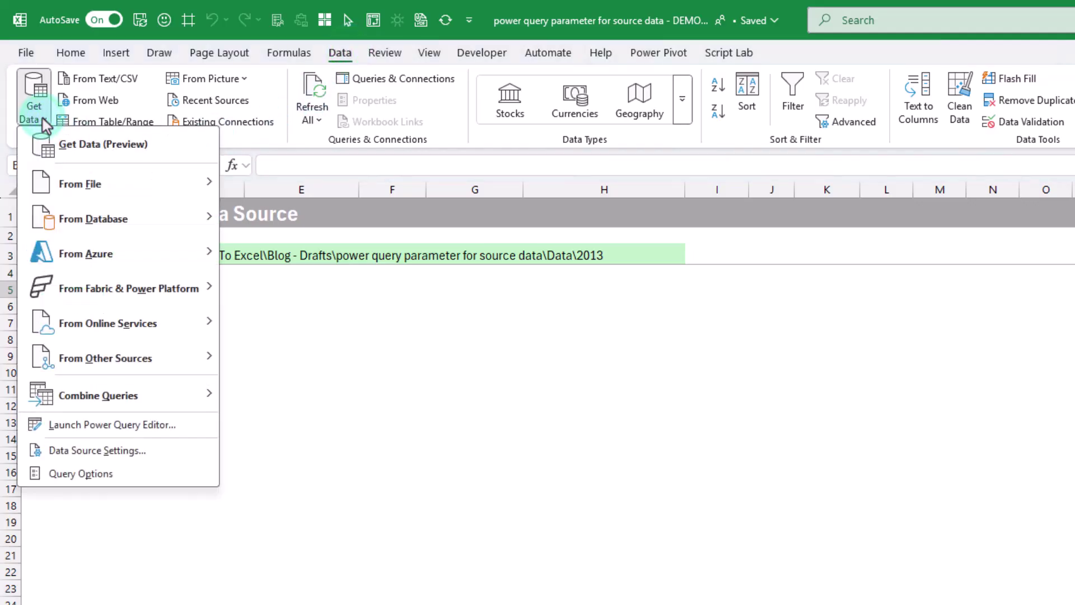
pyautogui.click(129, 181)
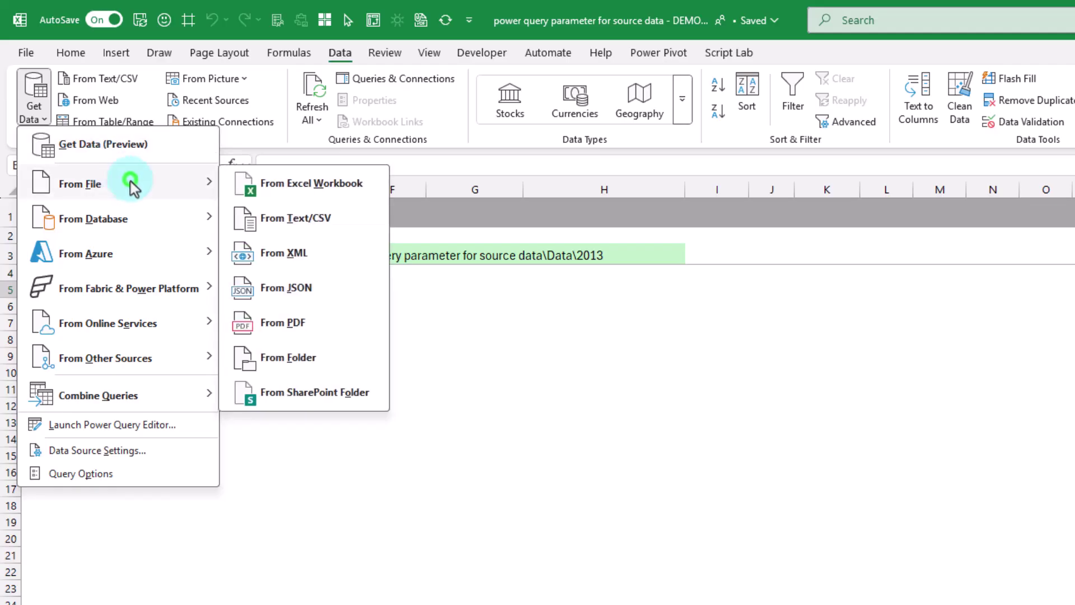
pyautogui.click(284, 361)
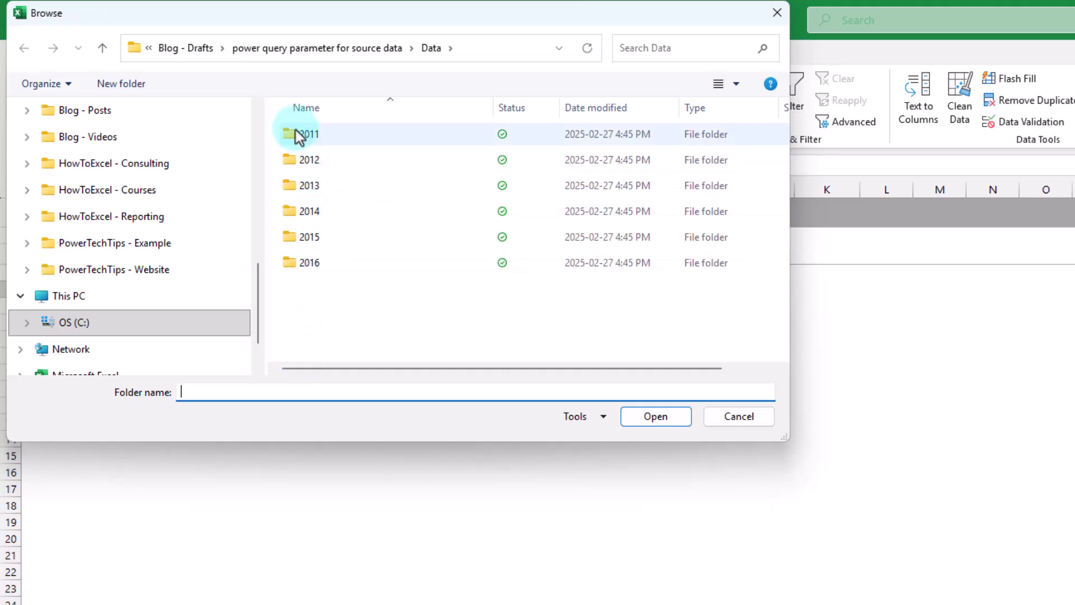
pyautogui.click(308, 160)
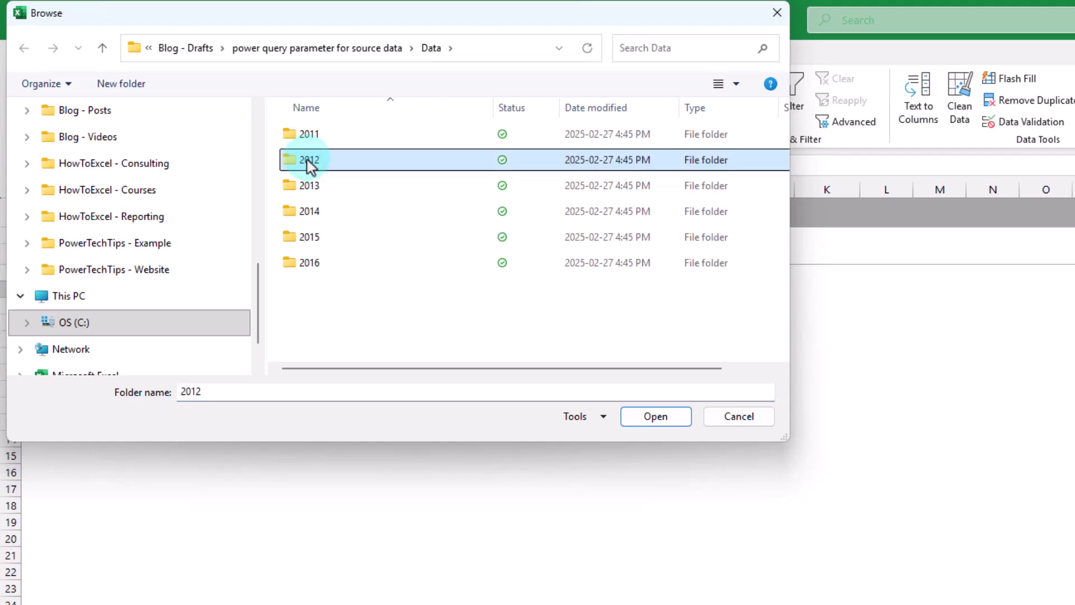
pyautogui.click(653, 419)
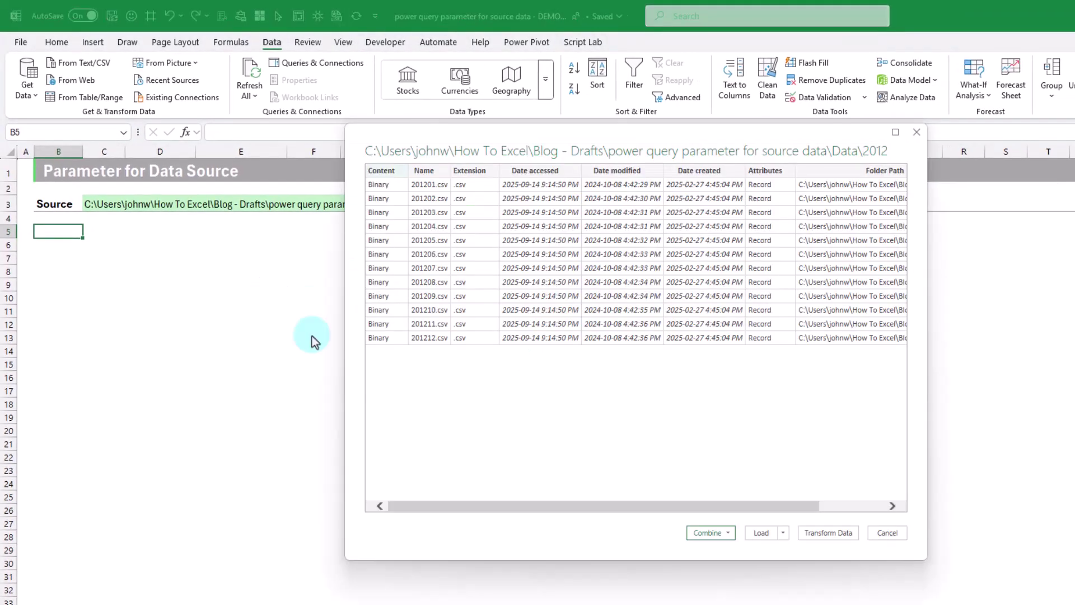
# - Combine & Transform the 2012 CSV files, accepting the sample-file combine settings
pyautogui.click(729, 533)
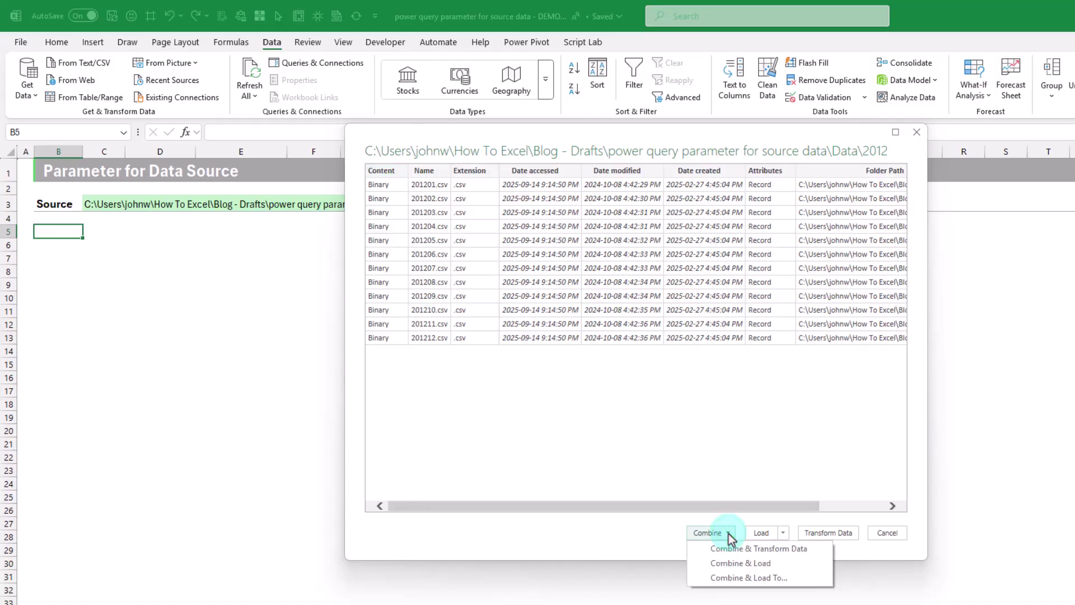
pyautogui.click(753, 550)
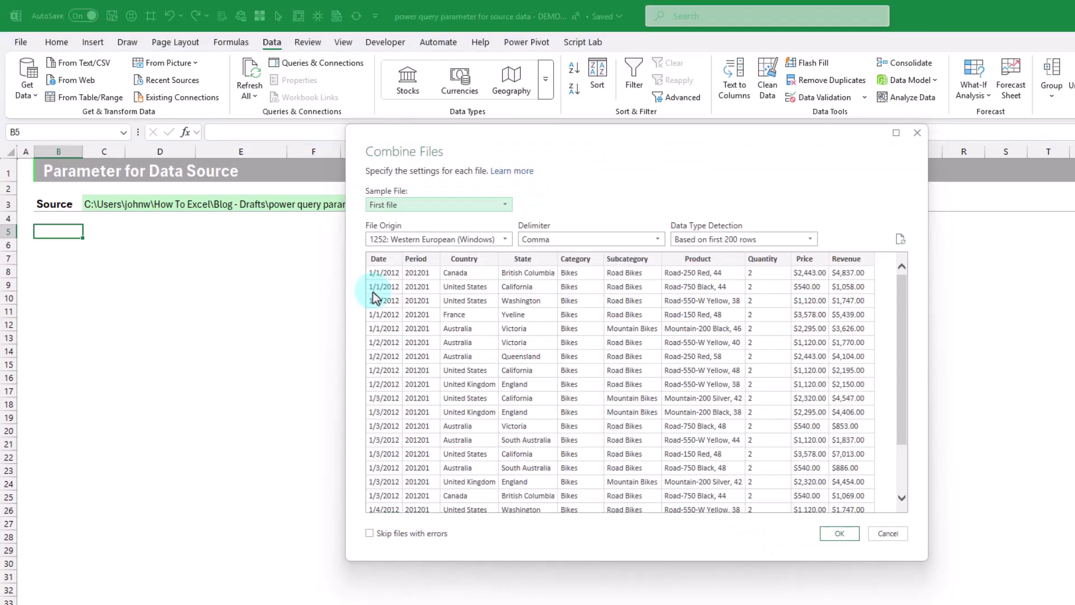
pyautogui.click(838, 533)
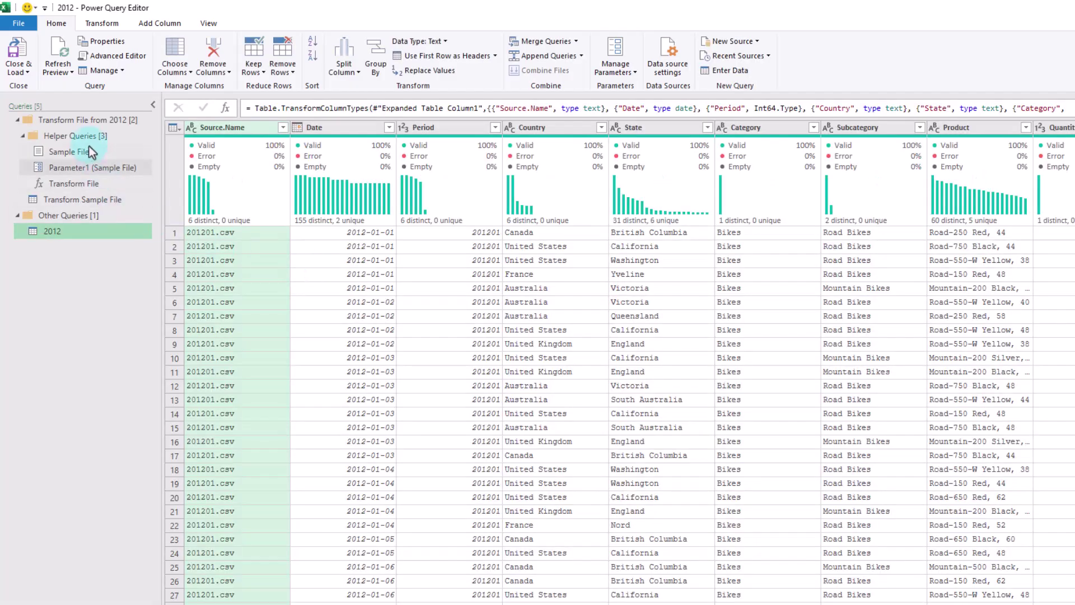
# - Look over the Transform File helper group and Sample File query, then return to the 2012 query
pyautogui.click(78, 121)
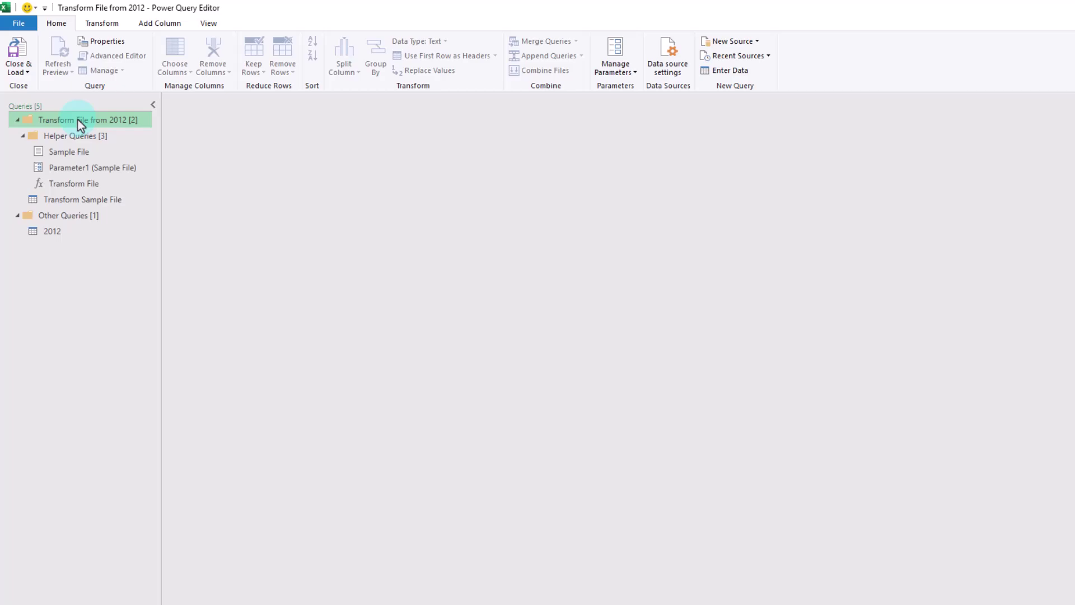
pyautogui.click(78, 151)
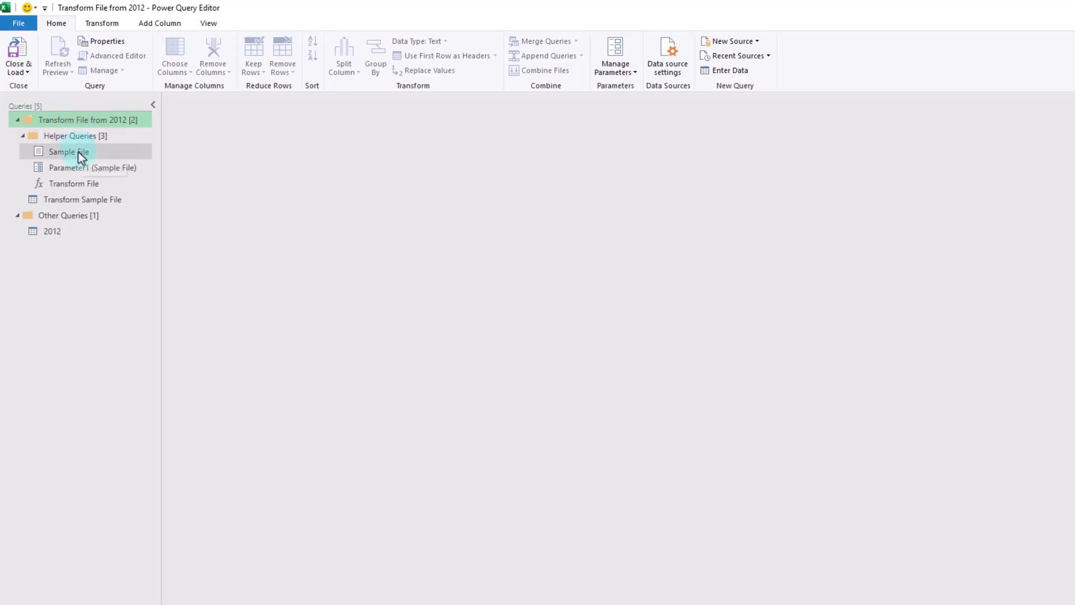
pyautogui.click(72, 231)
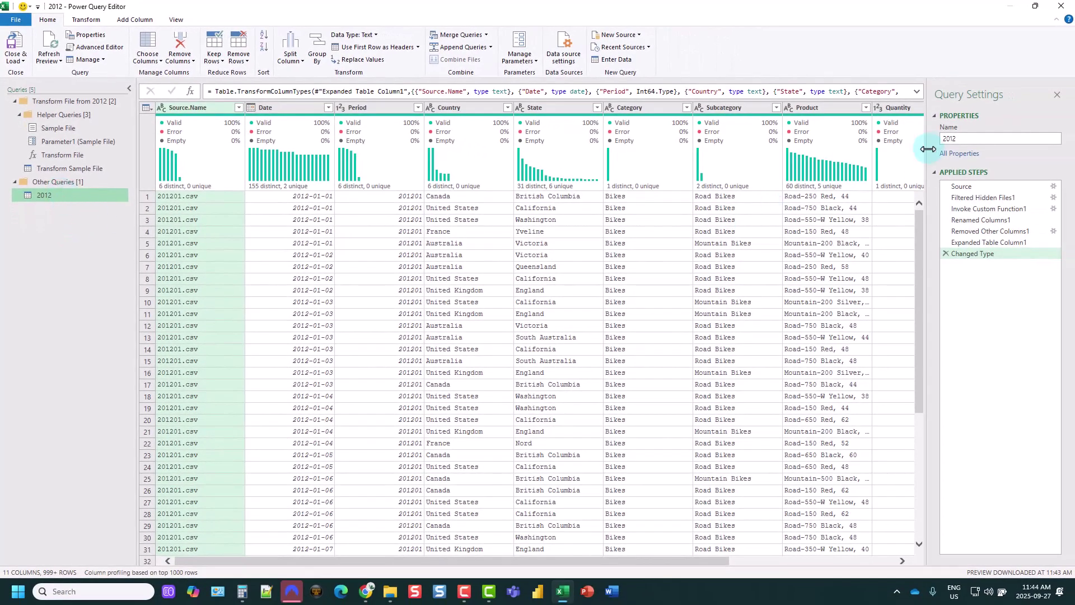
# - Rename the 2012 query to SalesData in Query Settings
pyautogui.doubleClick(958, 138)
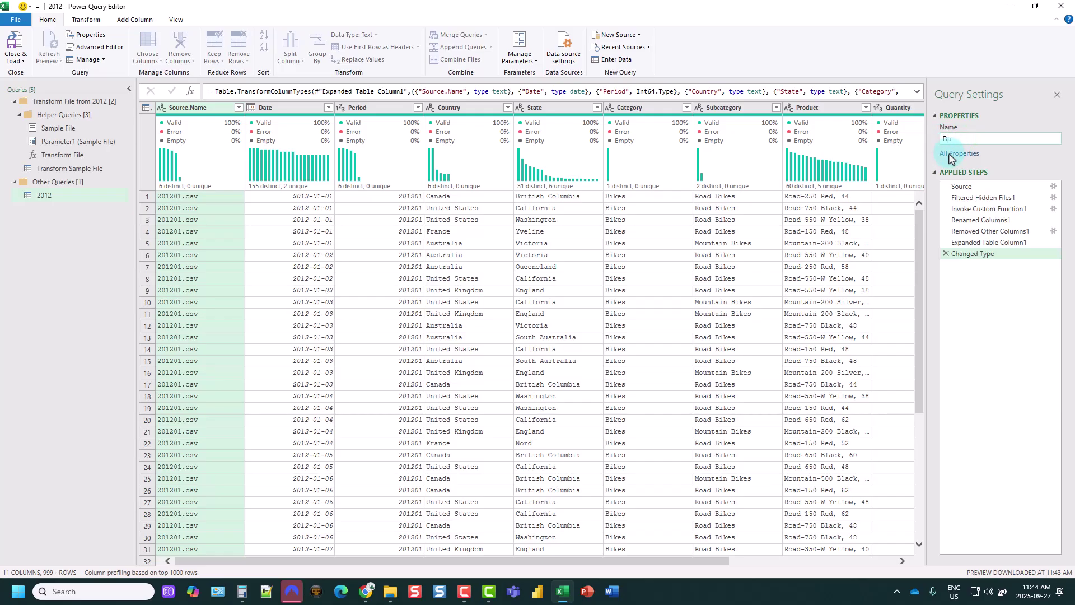
pyautogui.press('BackSpace')
pyautogui.press('BackSpace')
pyautogui.write('SalesData')
pyautogui.press('Return')
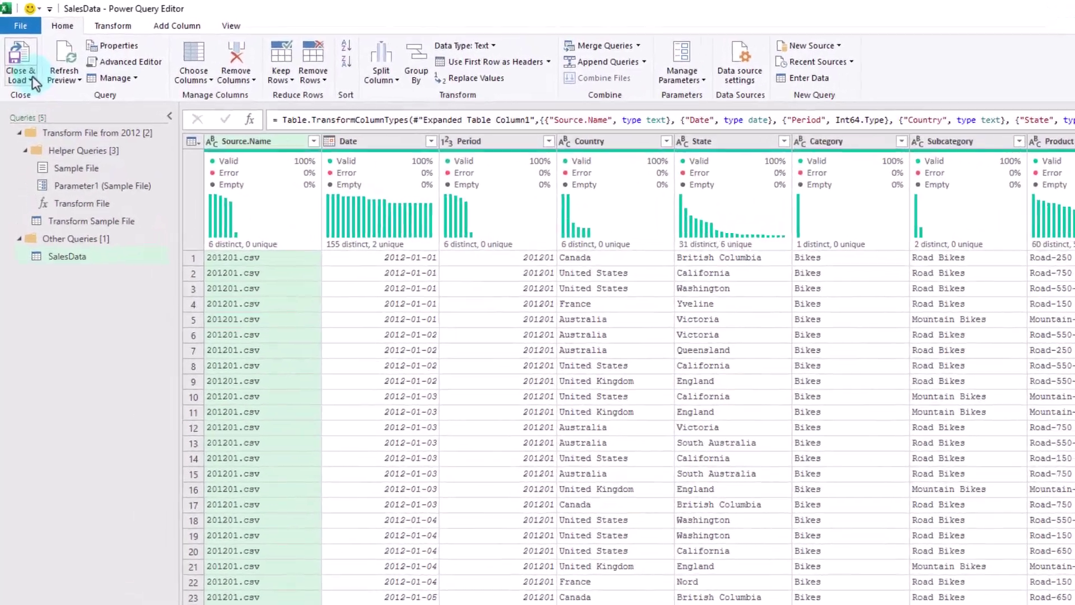
pyautogui.click(21, 58)
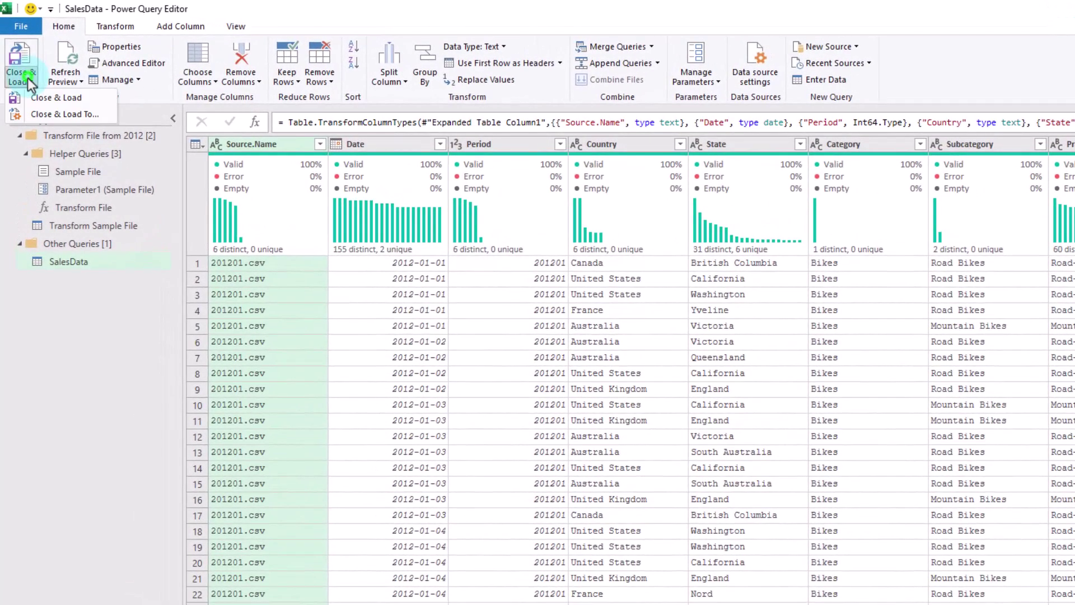
# - Load SalesData as a table on the existing worksheet starting at cell B5
pyautogui.click(67, 113)
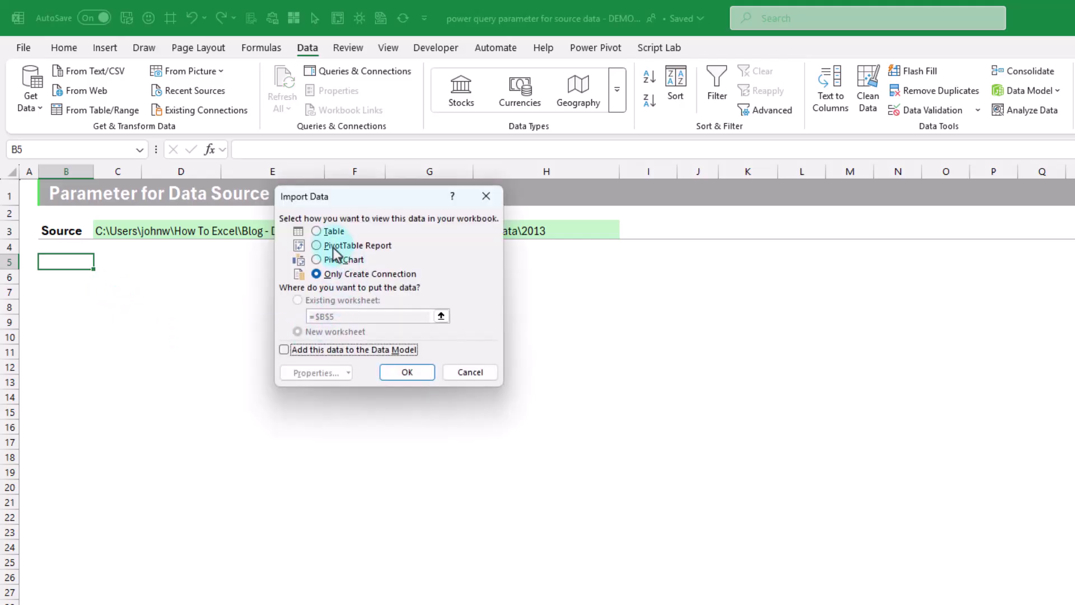
pyautogui.click(317, 231)
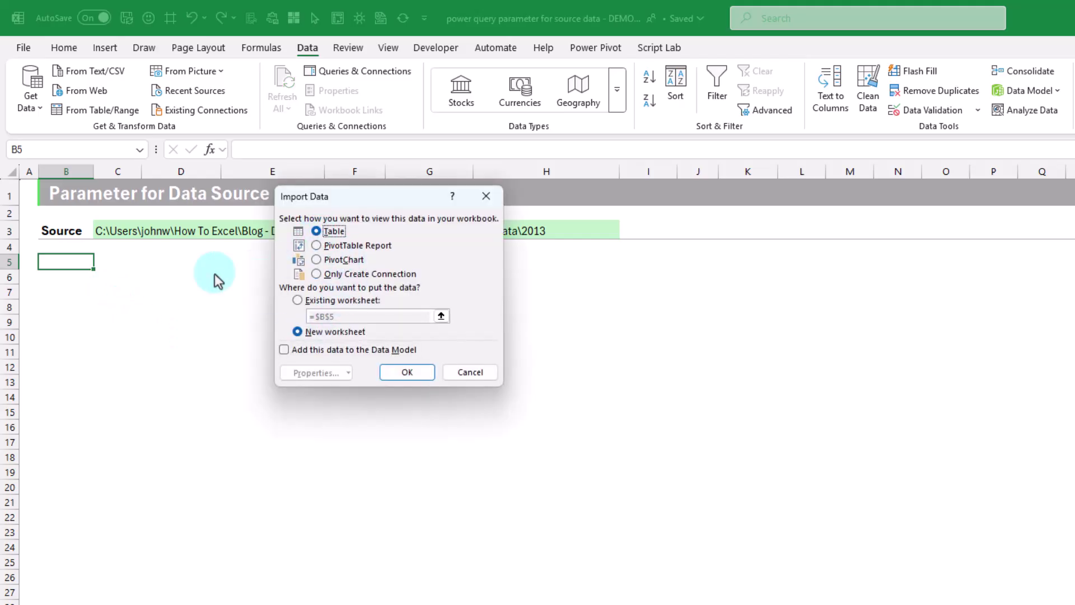
pyautogui.click(301, 301)
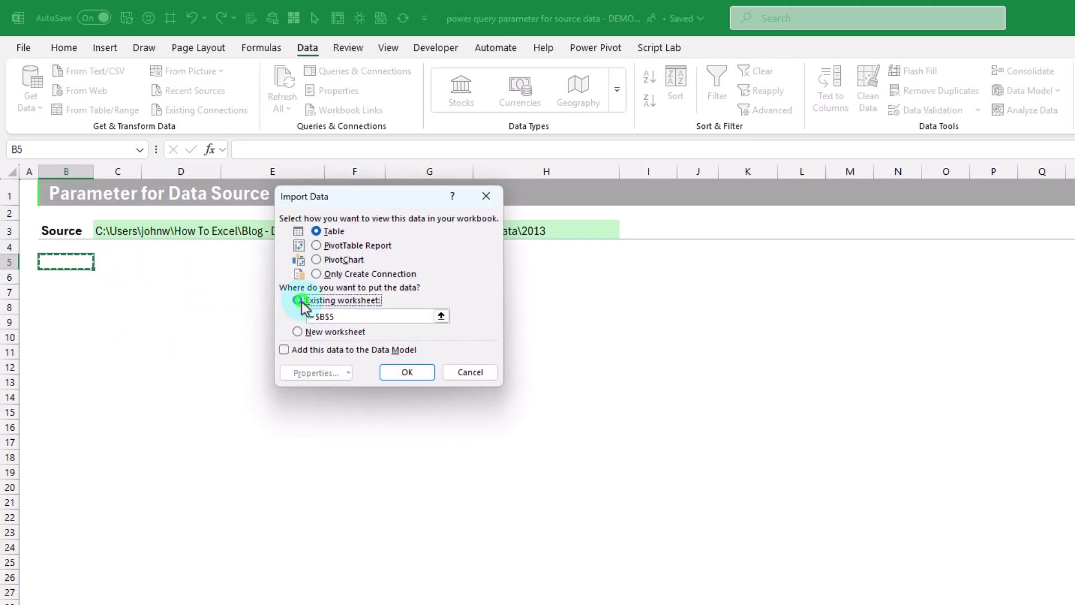
pyautogui.click(61, 261)
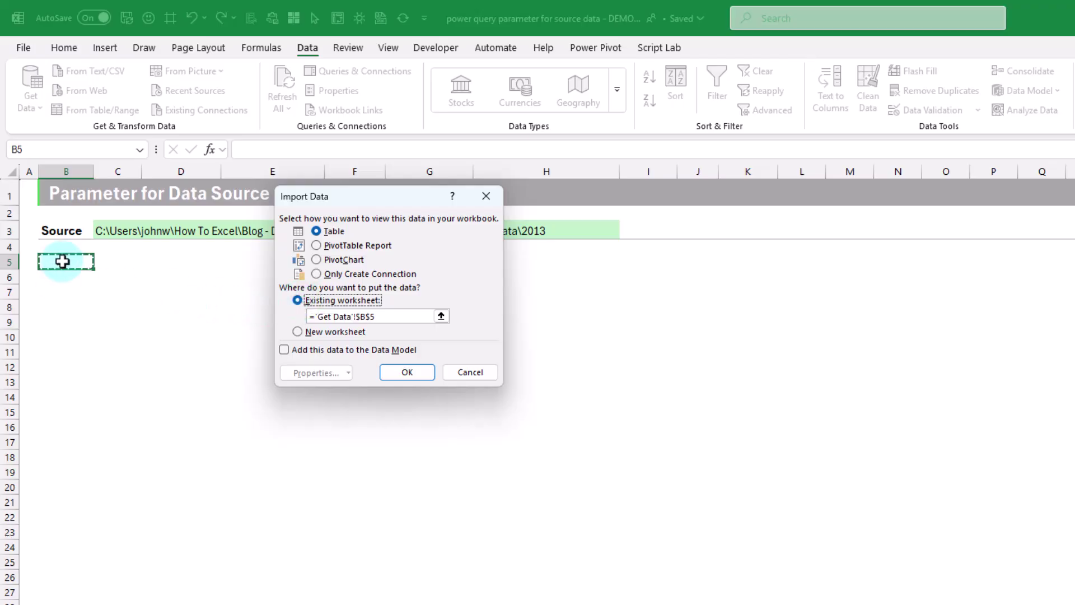
pyautogui.click(406, 373)
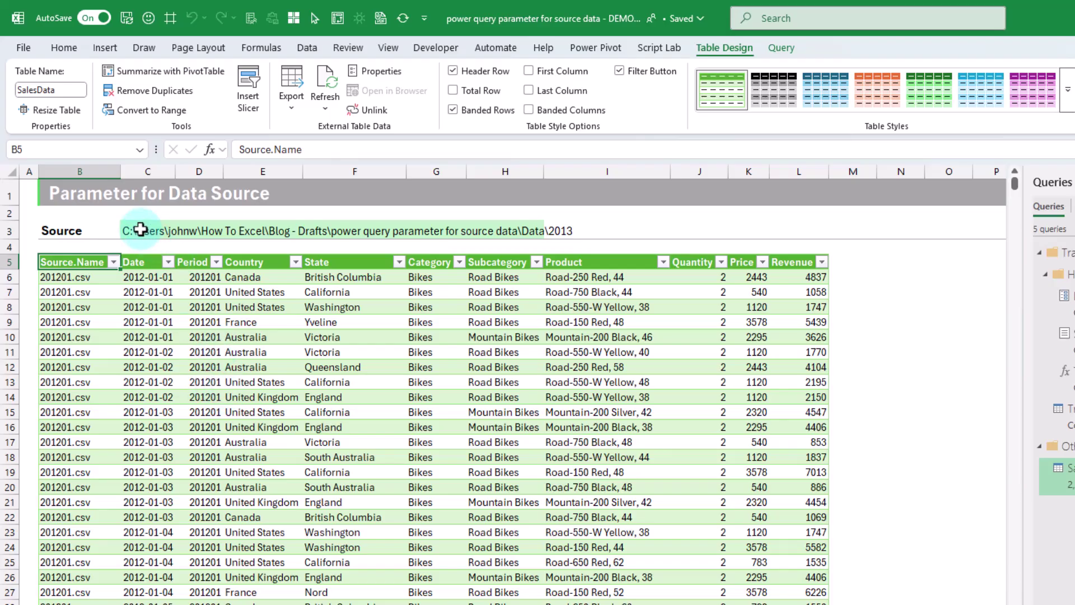
# - Once the SalesData table has loaded, select the Source path in cell C3
pyautogui.click(140, 229)
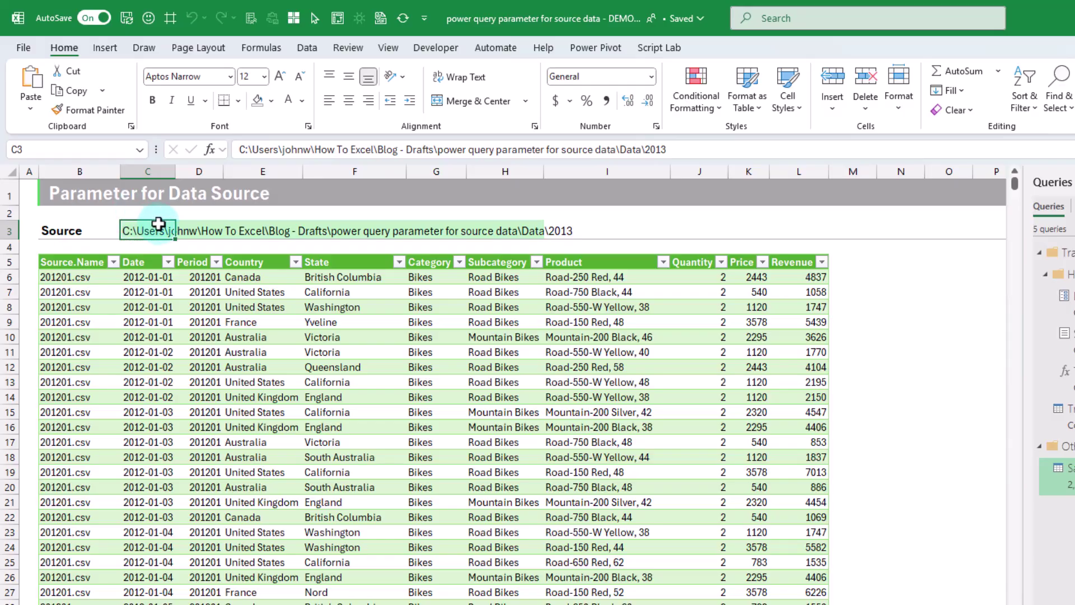
pyautogui.click(156, 234)
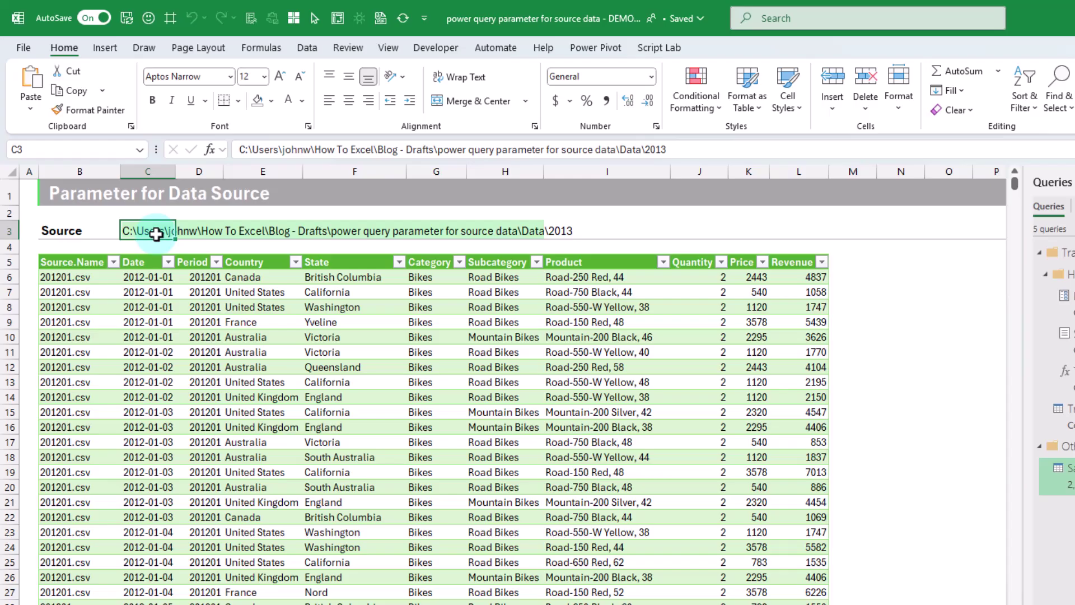
# - Name cell C3 'FolderPath' using the Name Box
pyautogui.click(75, 147)
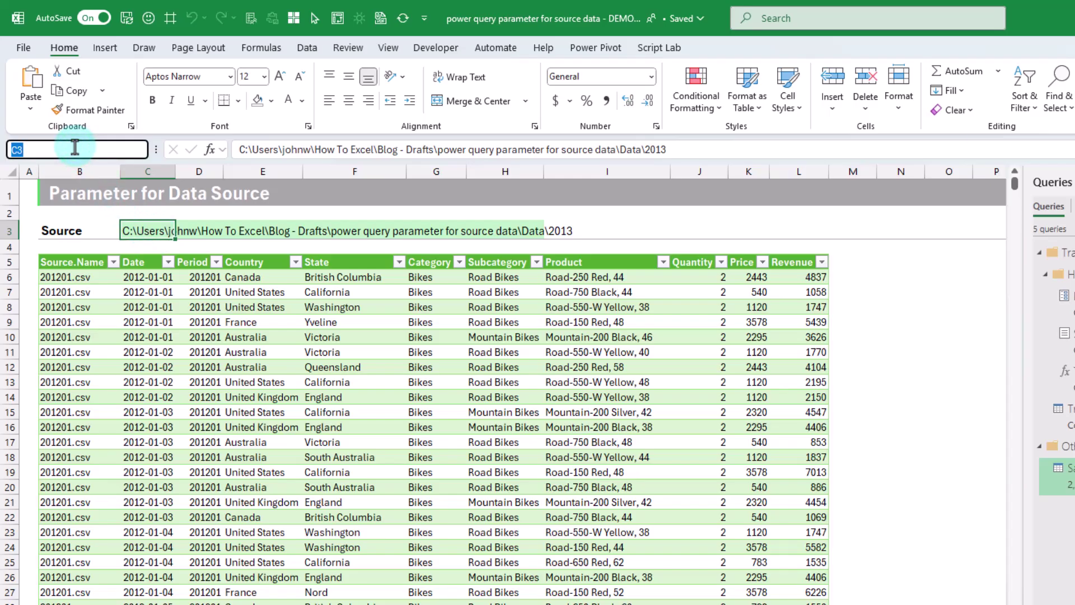
pyautogui.write('FolderPath')
pyautogui.press('Return')
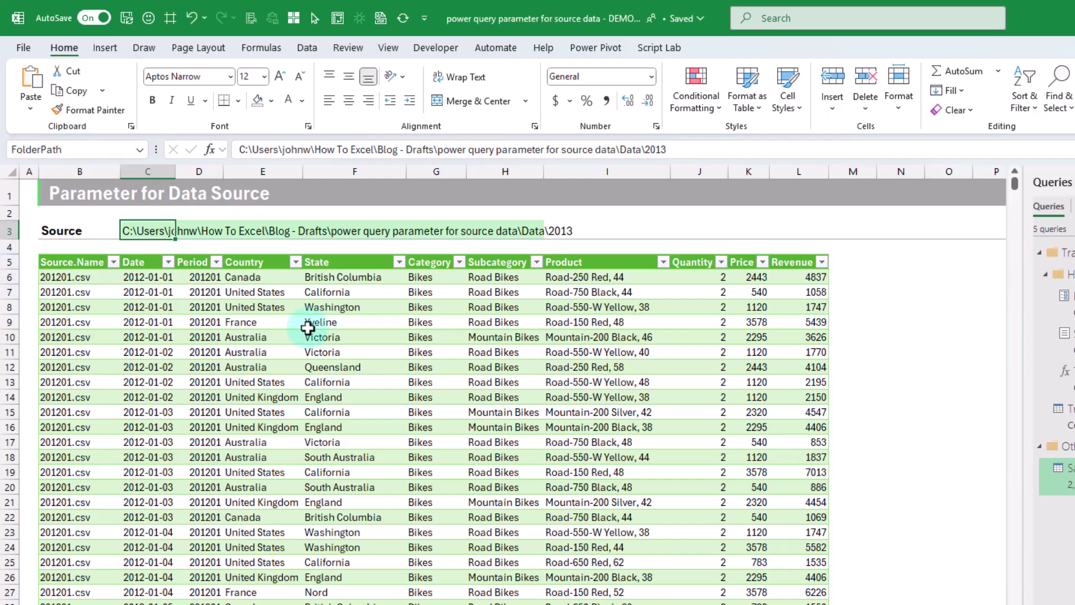
# - Create a new Power Query from the FolderPath cell range
pyautogui.click(151, 232)
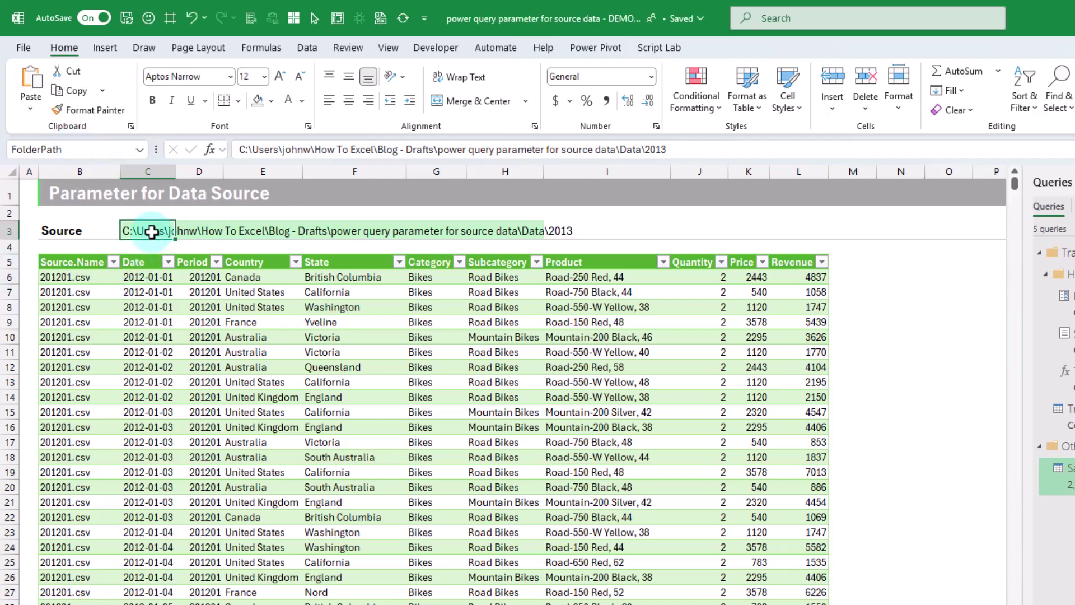
pyautogui.click(310, 47)
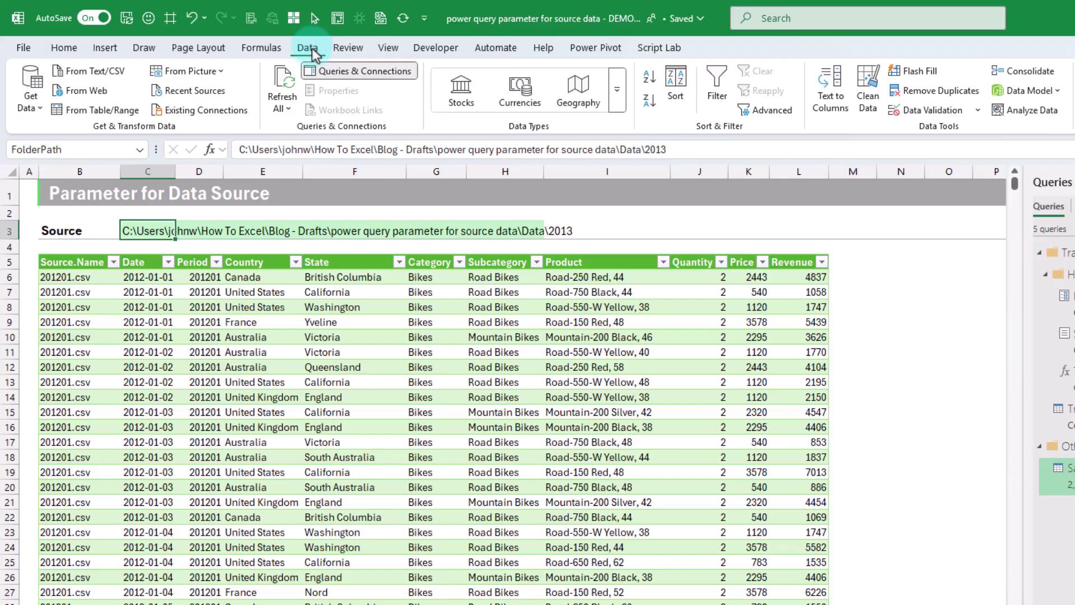
pyautogui.click(250, 108)
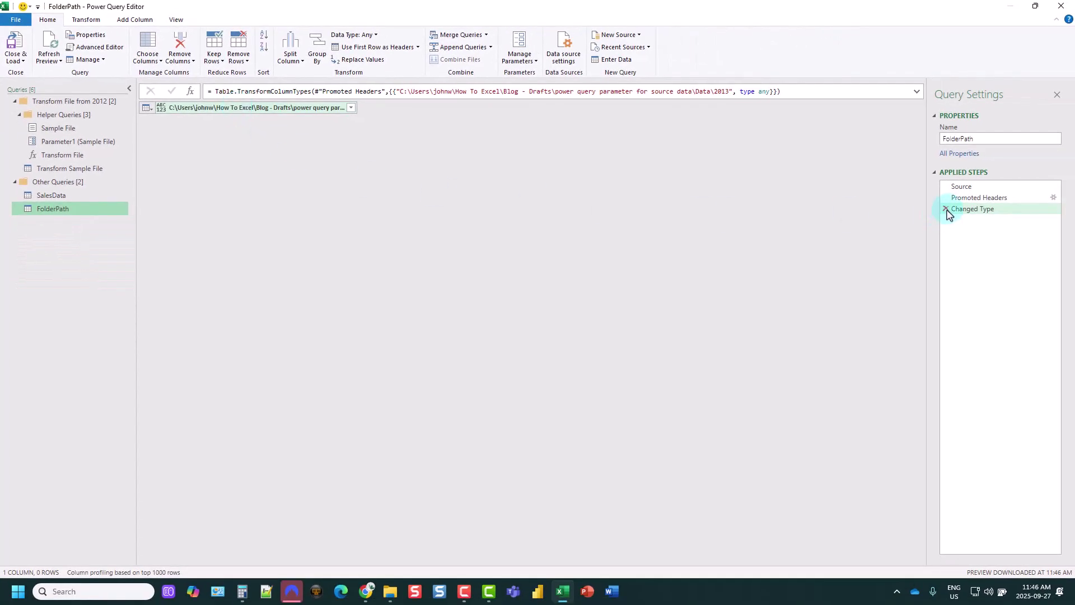
# - Delete the Changed Type and Promoted Headers steps so Column1 holds the Data\2013 path
pyautogui.click(945, 211)
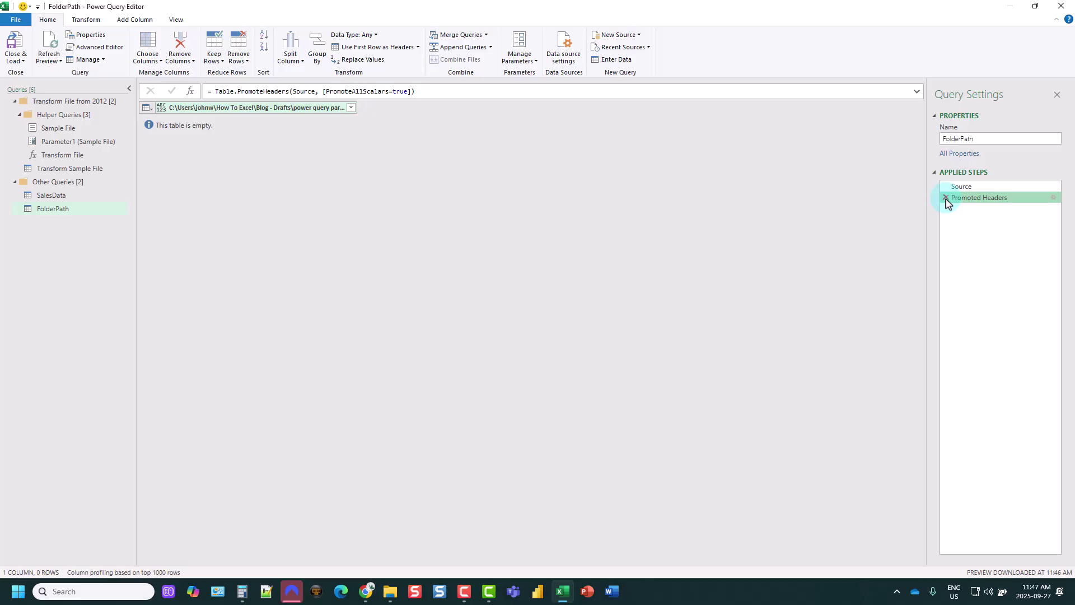
pyautogui.click(945, 199)
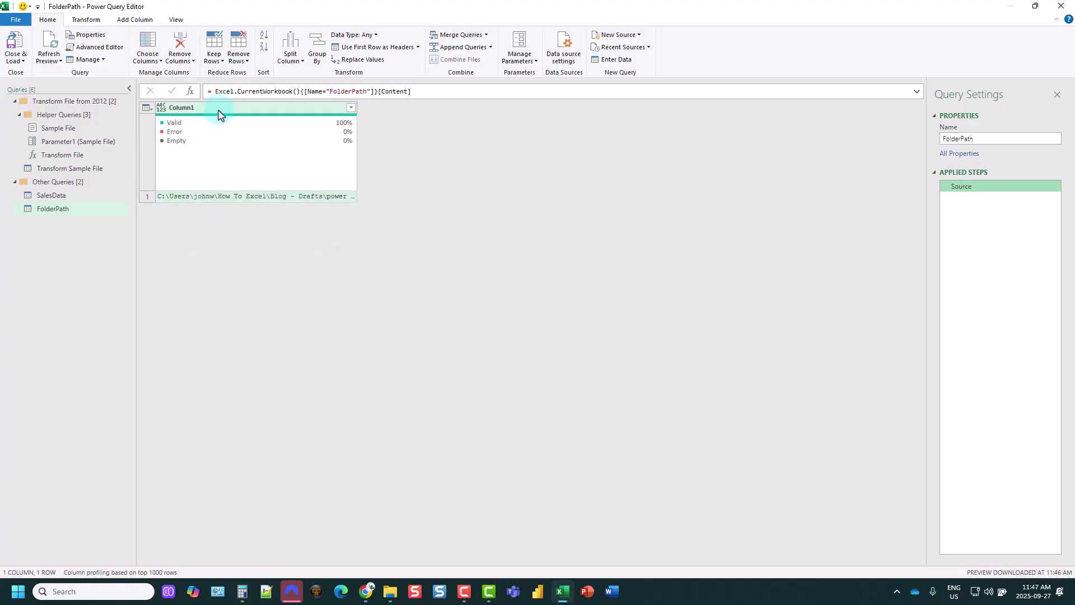
pyautogui.click(224, 197)
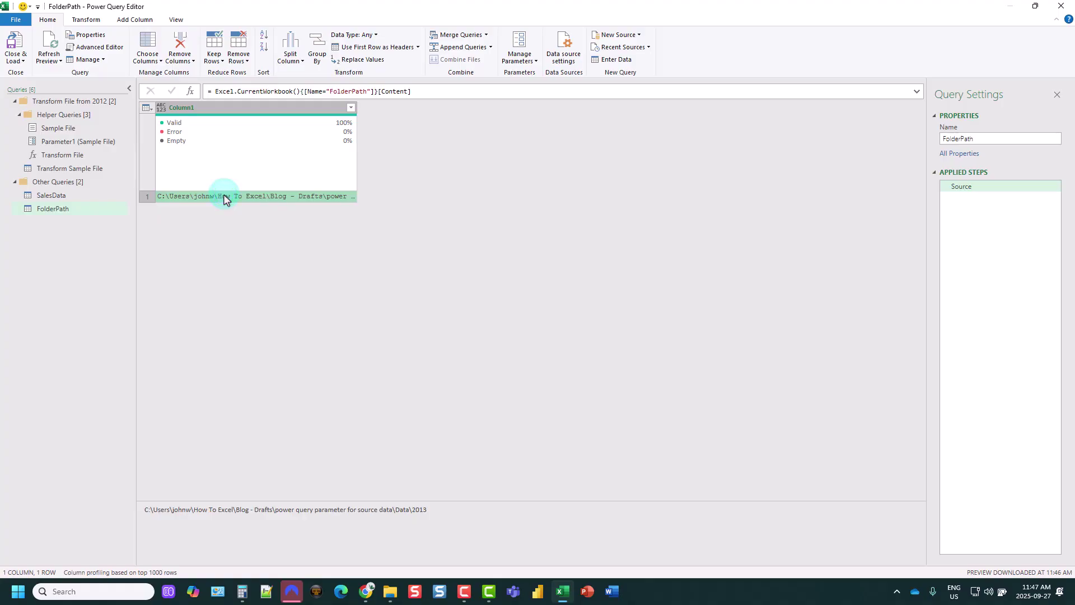
# - Drill down on the row 1 path so FolderPath returns the Data\2013 path as text
pyautogui.rightClick(224, 196)
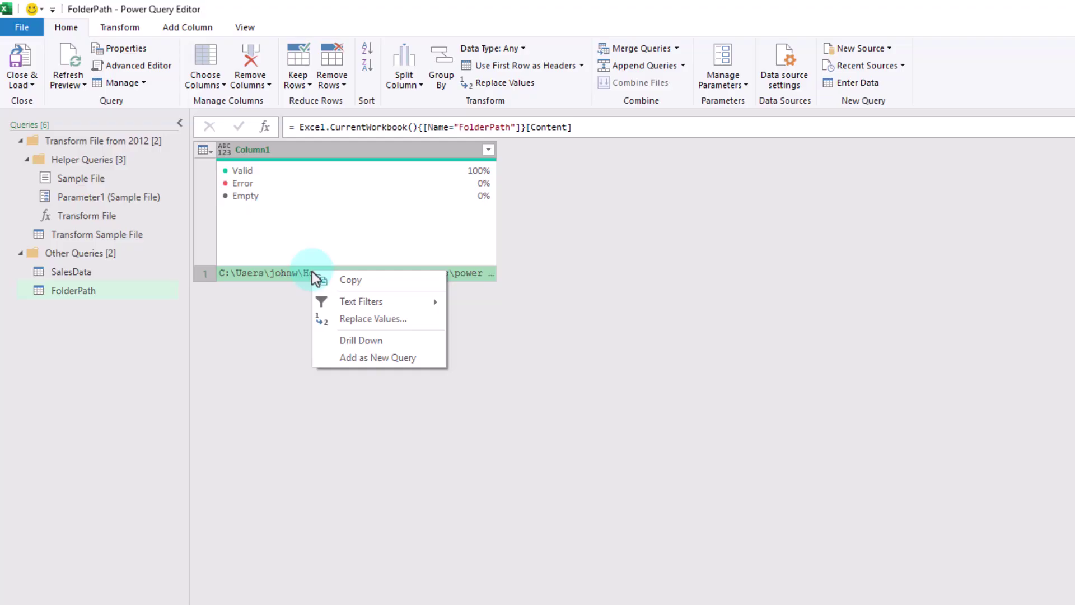
pyautogui.click(356, 339)
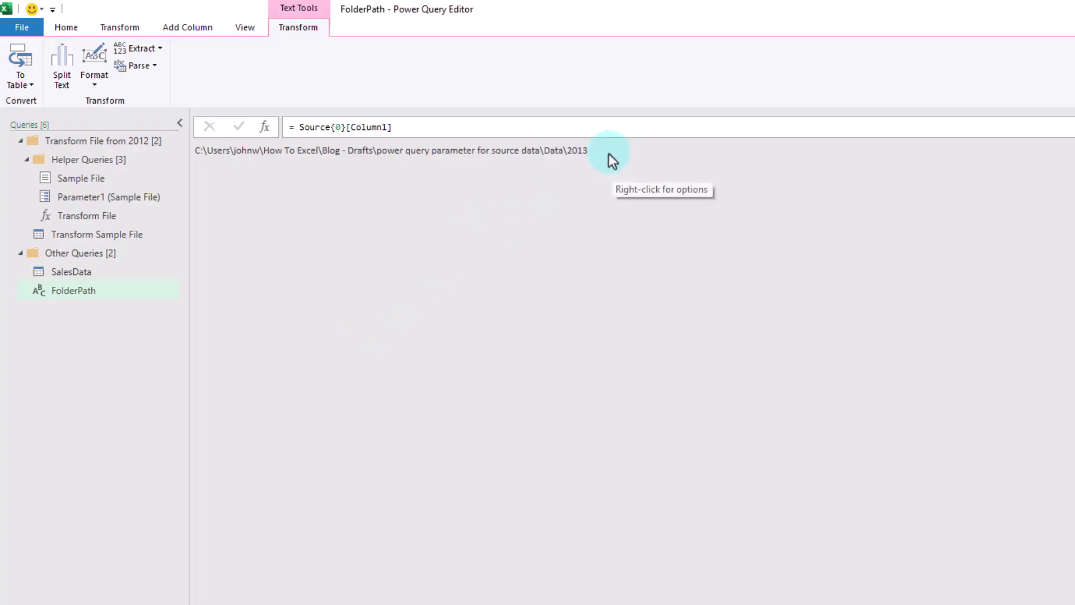
pyautogui.moveTo(609, 152); pyautogui.dragTo(189, 151)
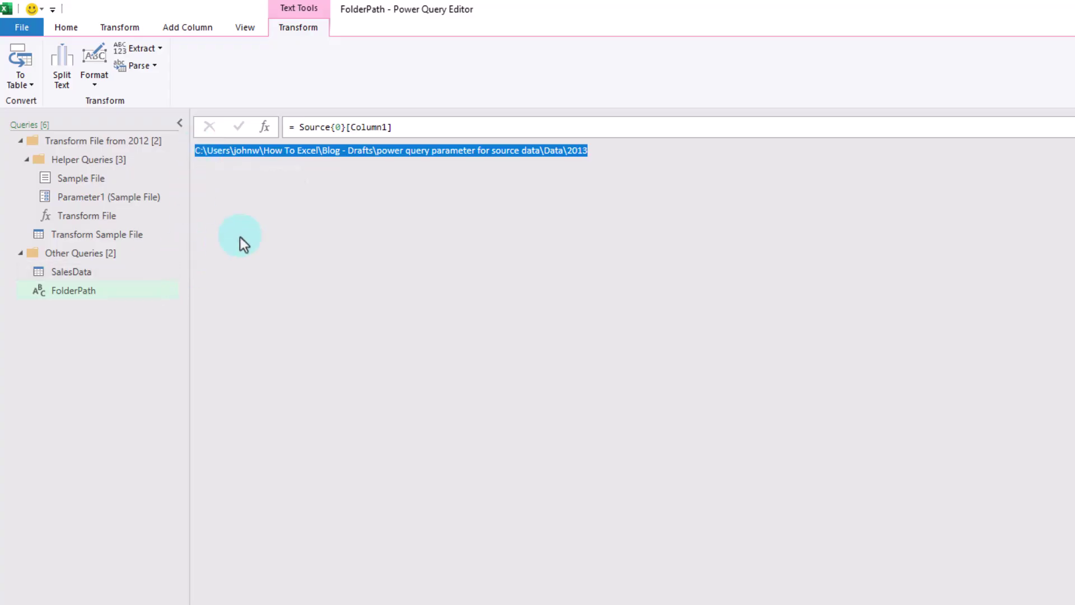
# - Close and load FolderPath as a connection-only query
pyautogui.click(67, 26)
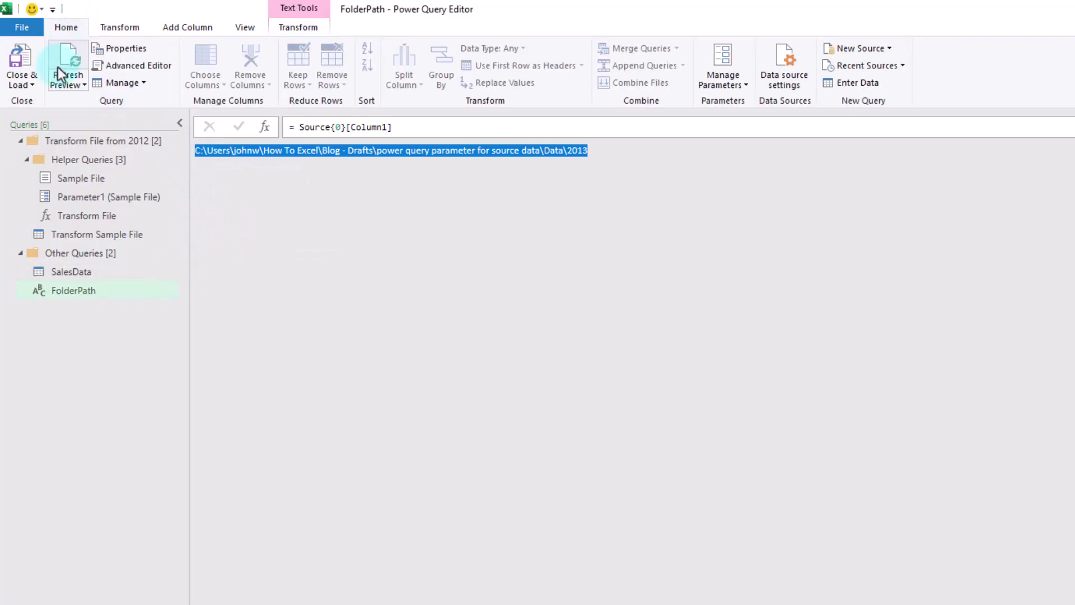
pyautogui.click(26, 88)
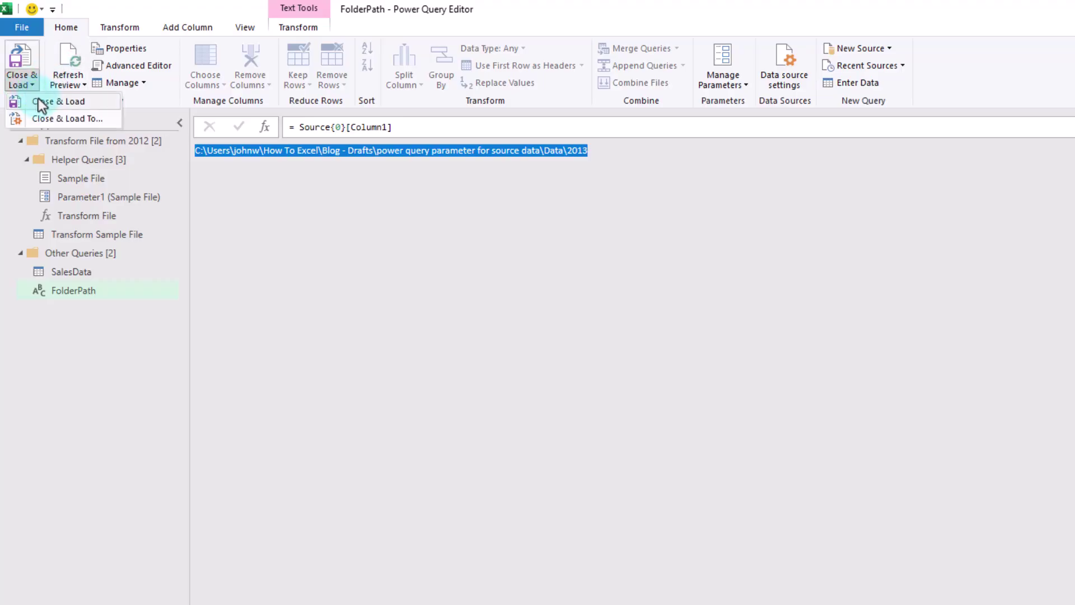
pyautogui.click(52, 117)
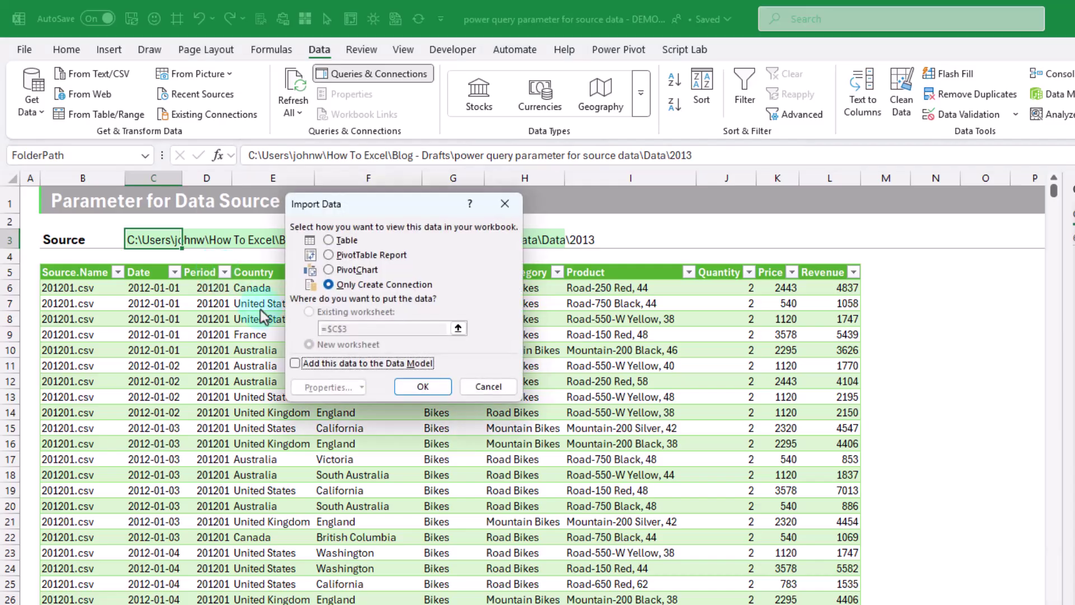
pyautogui.click(337, 286)
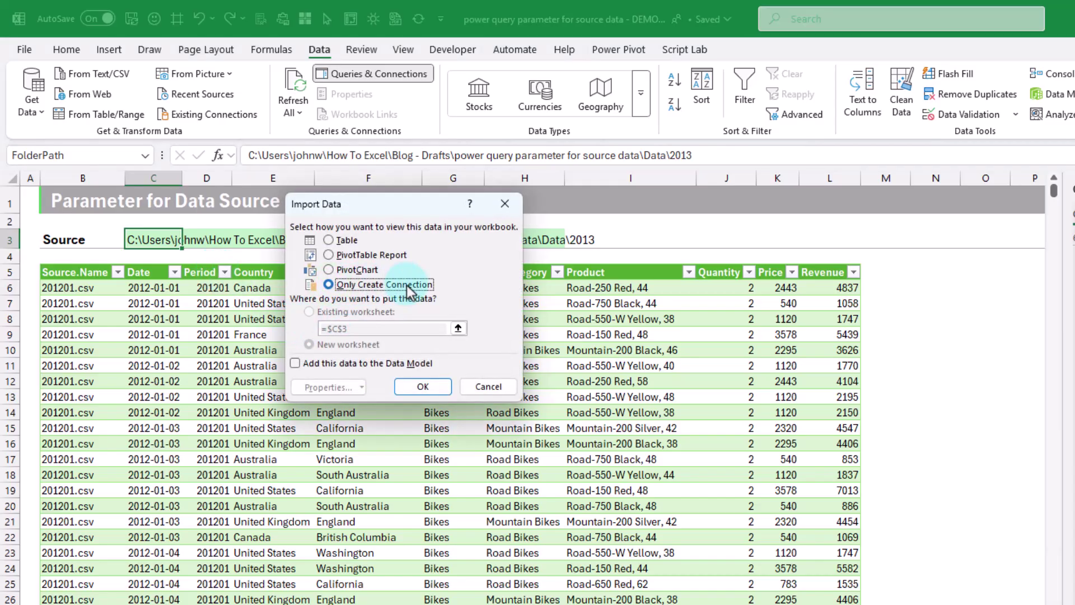
pyautogui.click(424, 389)
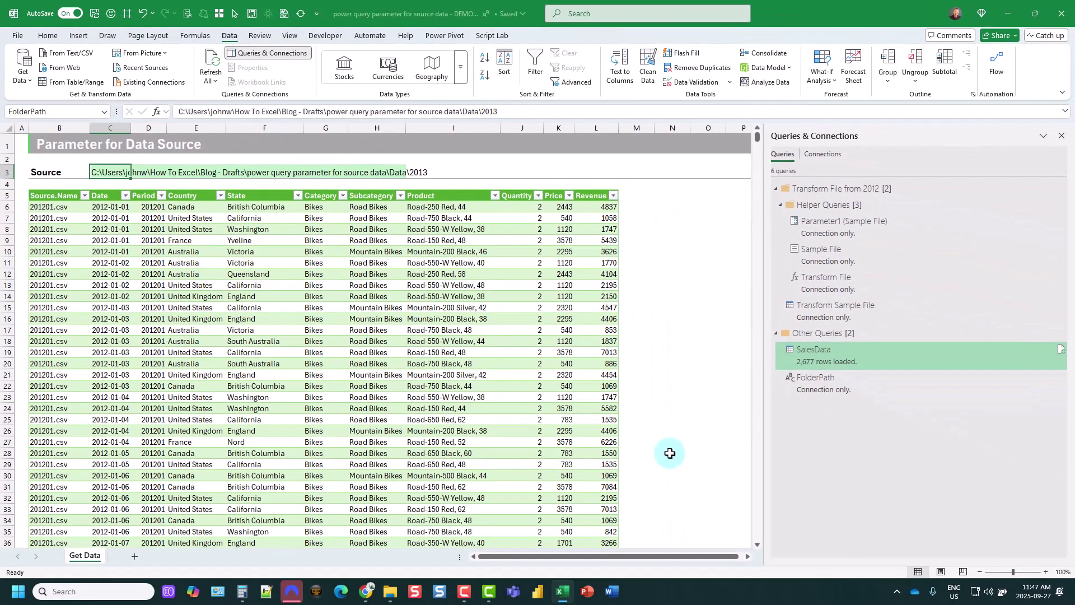
# - Select FolderPath, then SalesData, in the Queries & Connections pane
pyautogui.click(828, 390)
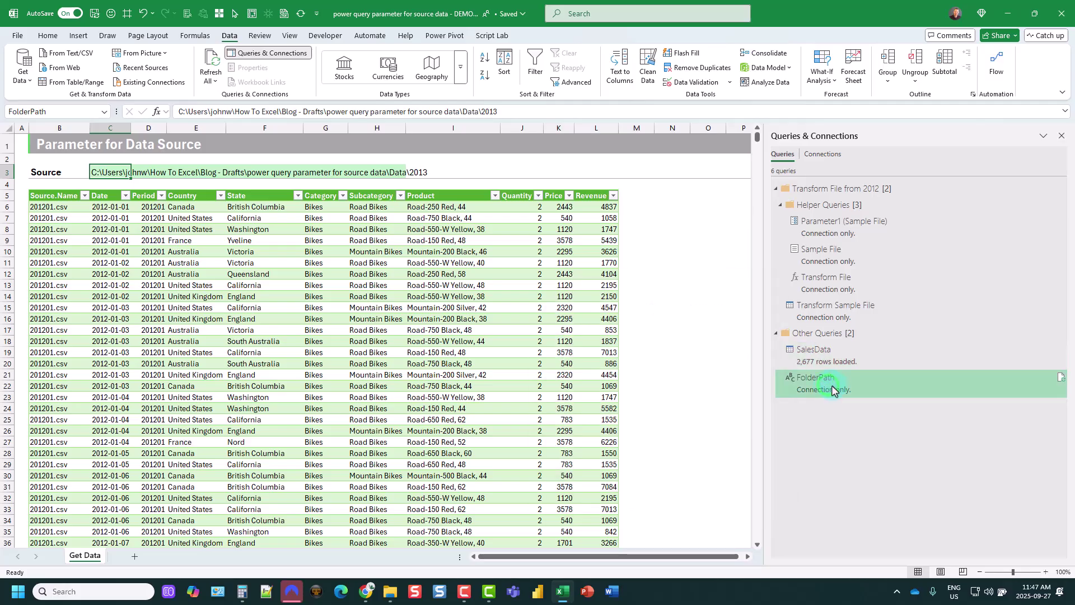
pyautogui.click(790, 383)
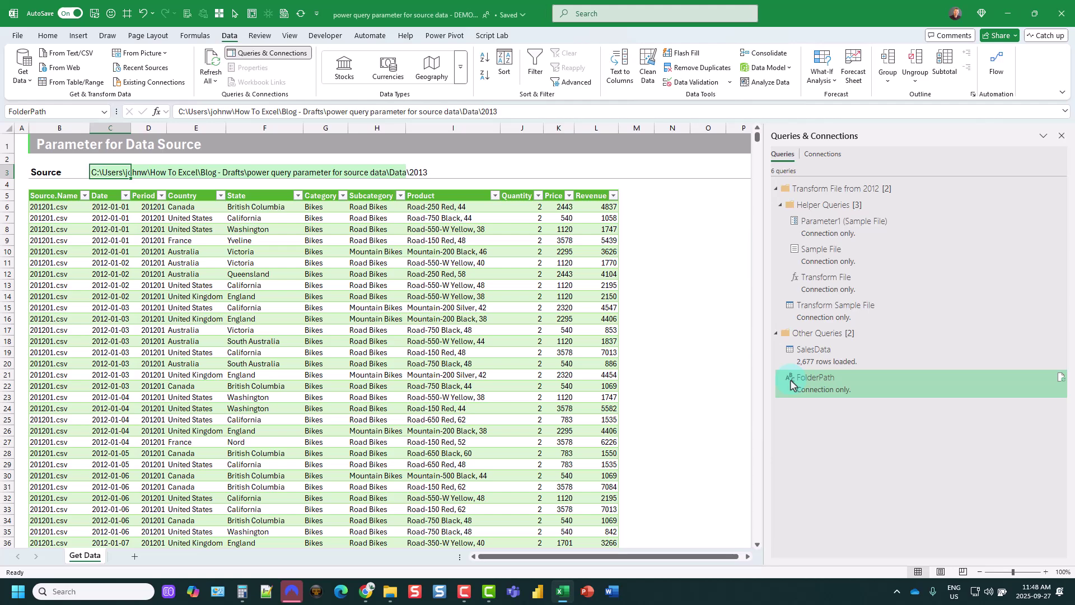
pyautogui.click(843, 356)
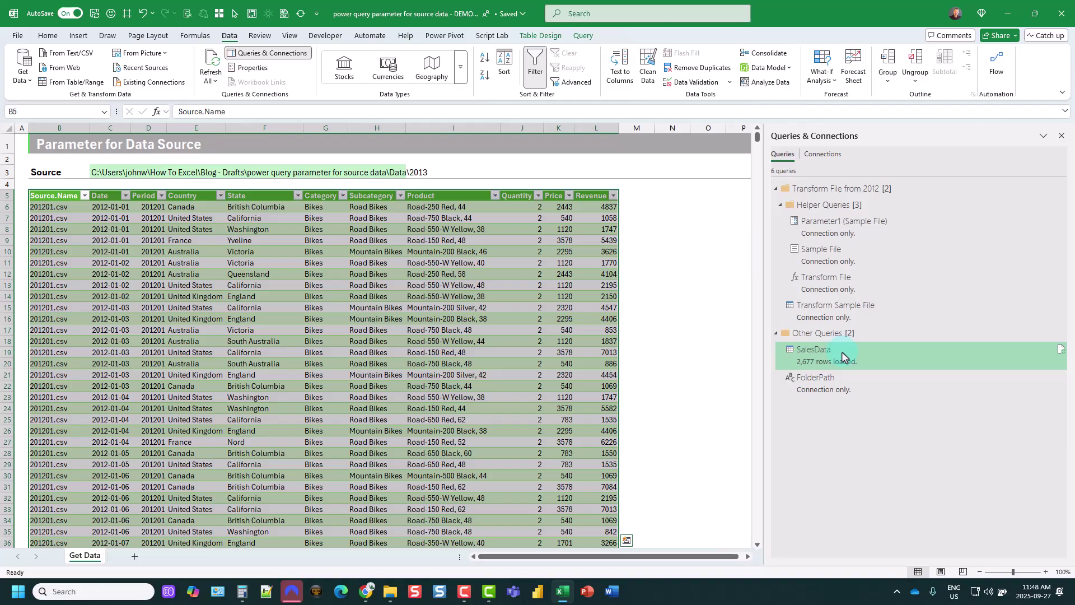
# - Edit the SalesData query and highlight the hard-coded Data\2012 path in its Source formula
pyautogui.rightClick(842, 351)
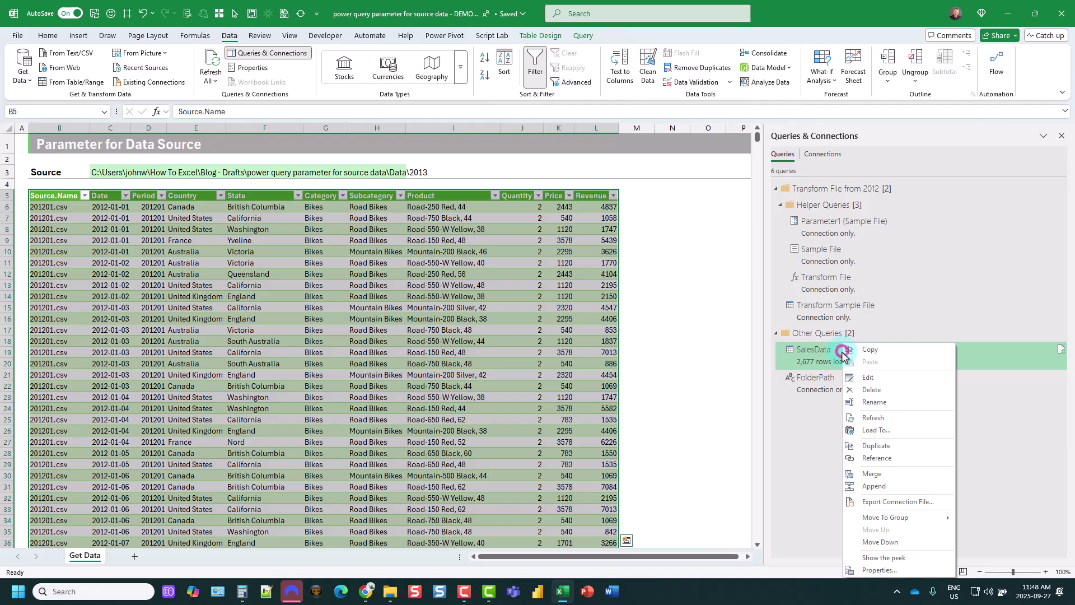
pyautogui.click(867, 376)
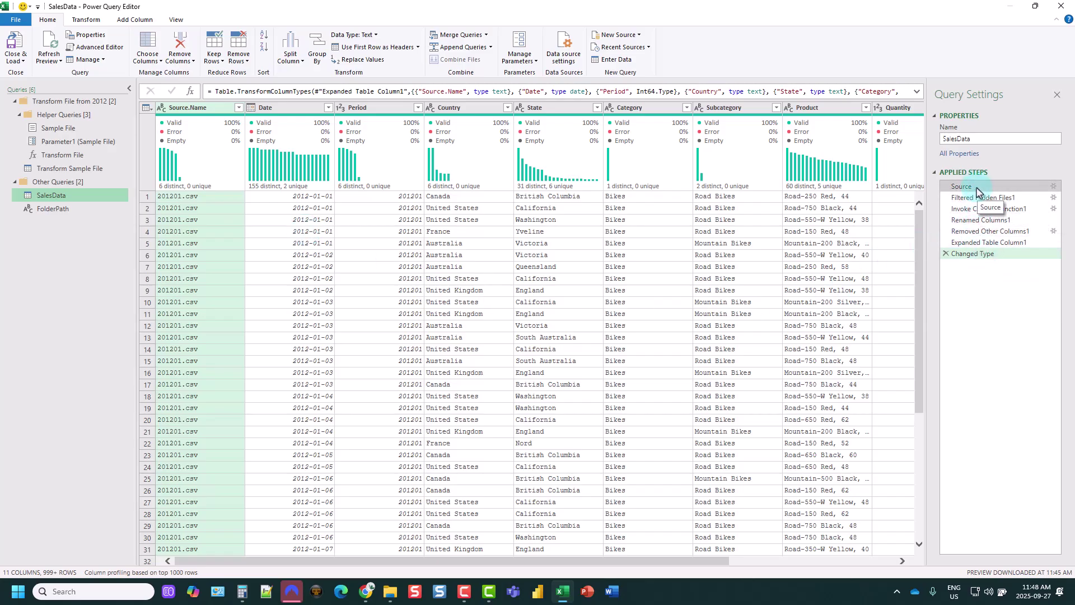
pyautogui.click(977, 192)
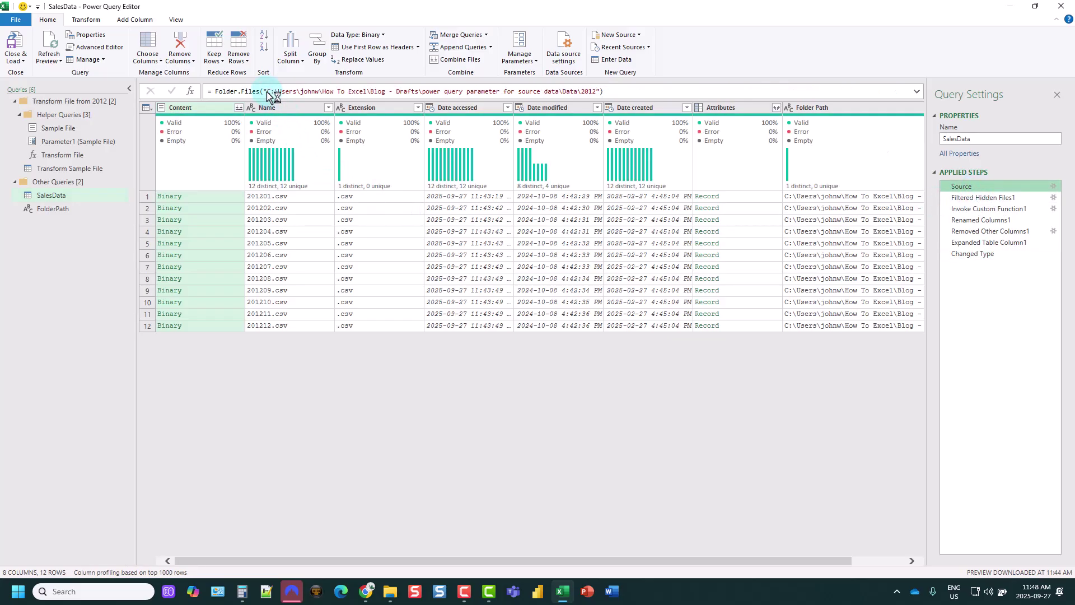
pyautogui.moveTo(270, 92); pyautogui.dragTo(208, 92)
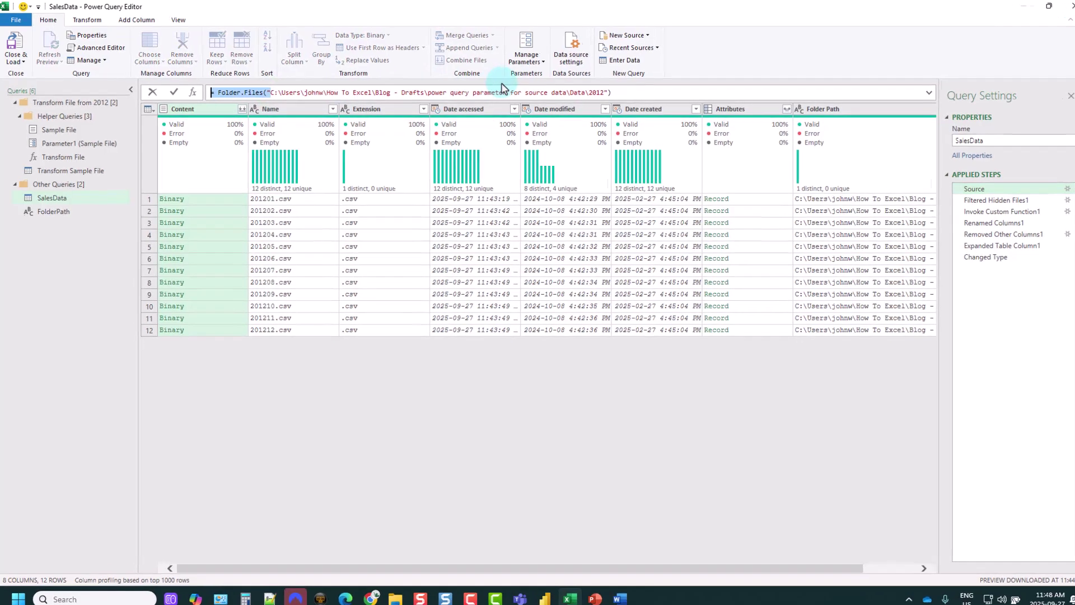
pyautogui.moveTo(273, 92); pyautogui.dragTo(603, 93)
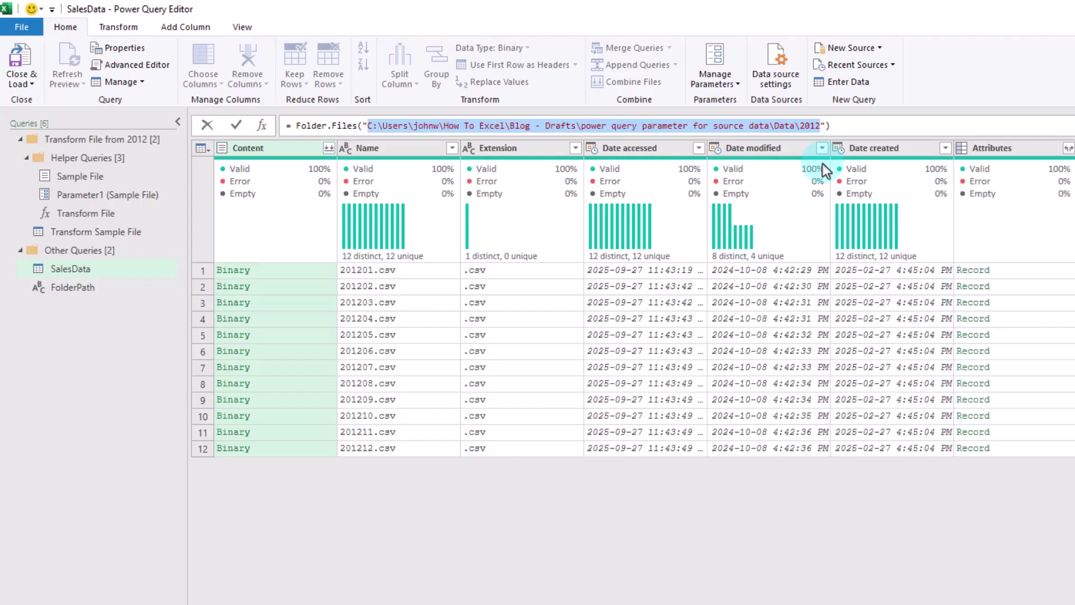
pyautogui.click(361, 126)
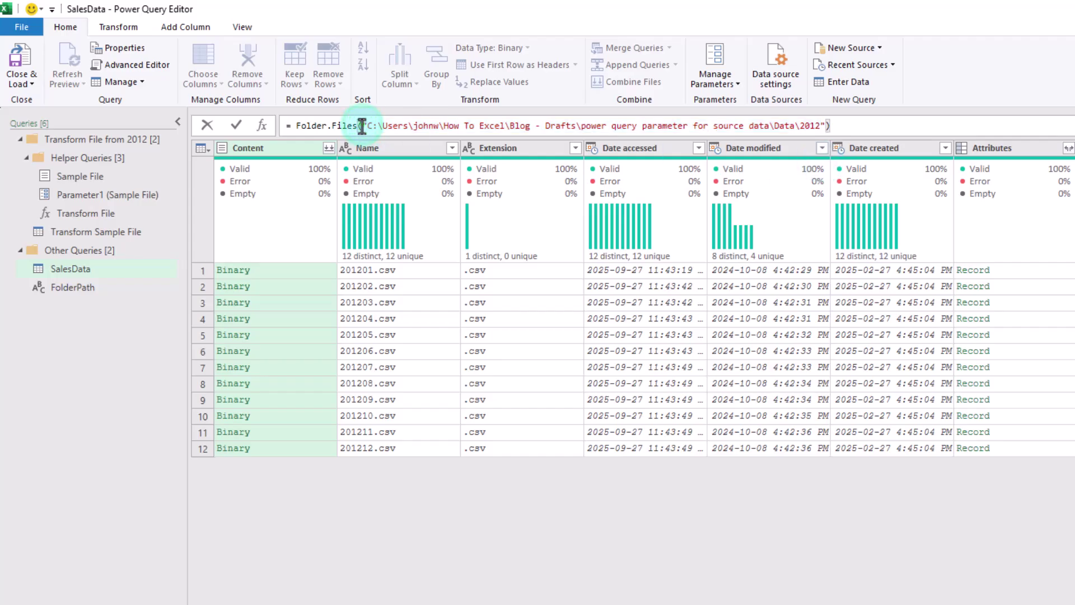
pyautogui.moveTo(362, 126); pyautogui.dragTo(826, 126)
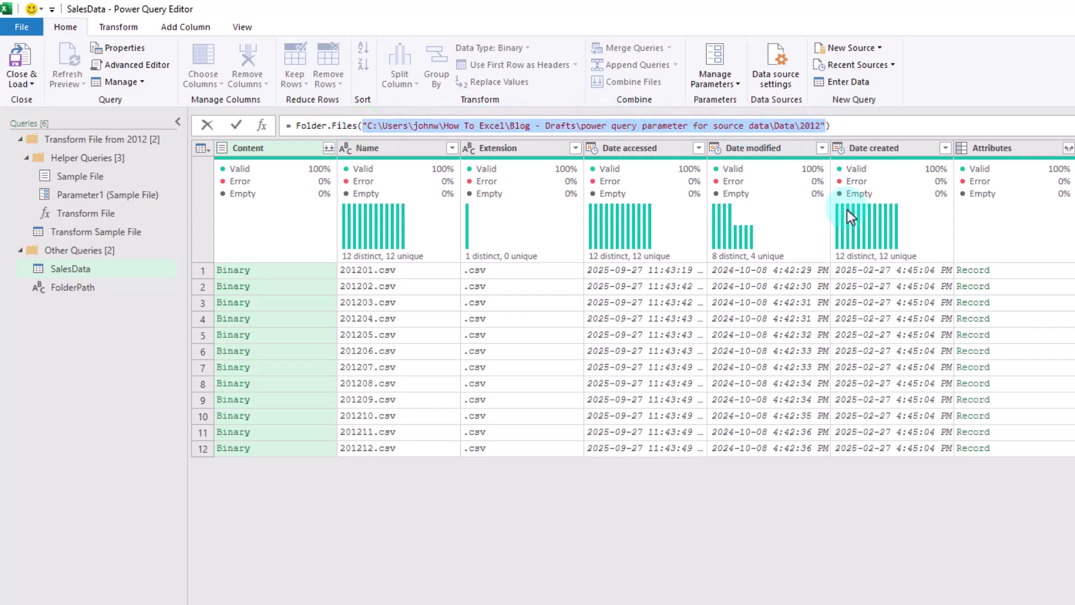
# - Replace the 2012 path with FolderPath in Folder.Files and preview 2013 rows in Changed Type
pyautogui.press('Delete')
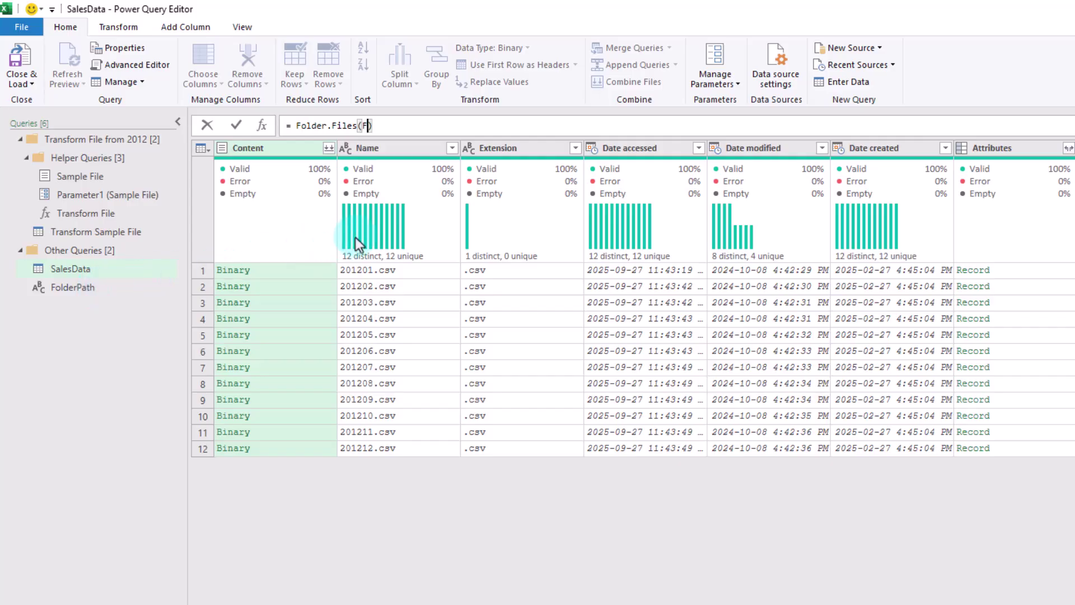
pyautogui.write('older')
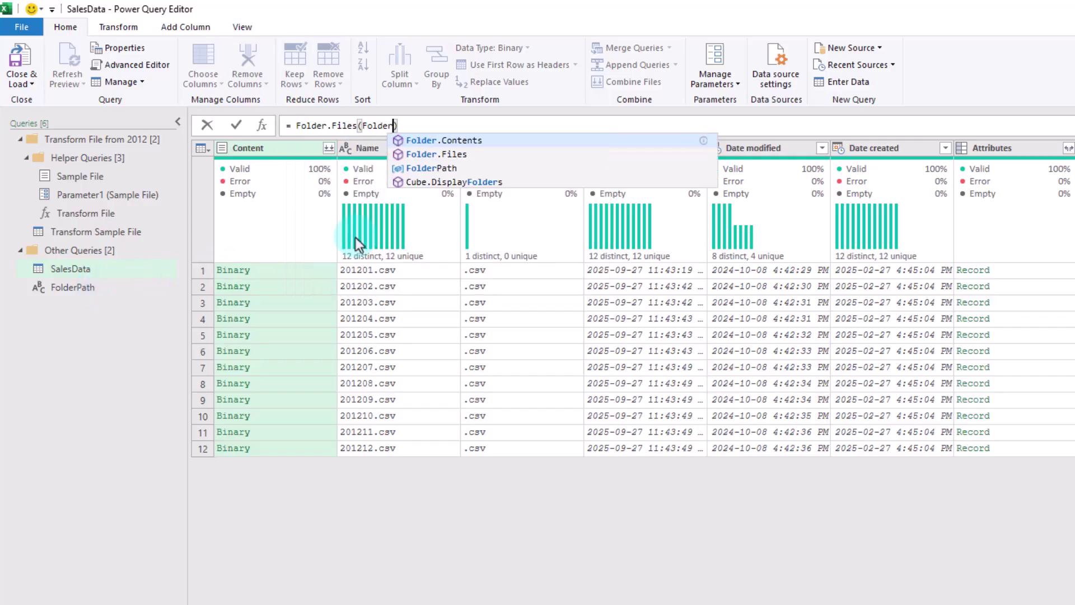
pyautogui.press('Down')
pyautogui.press('Down')
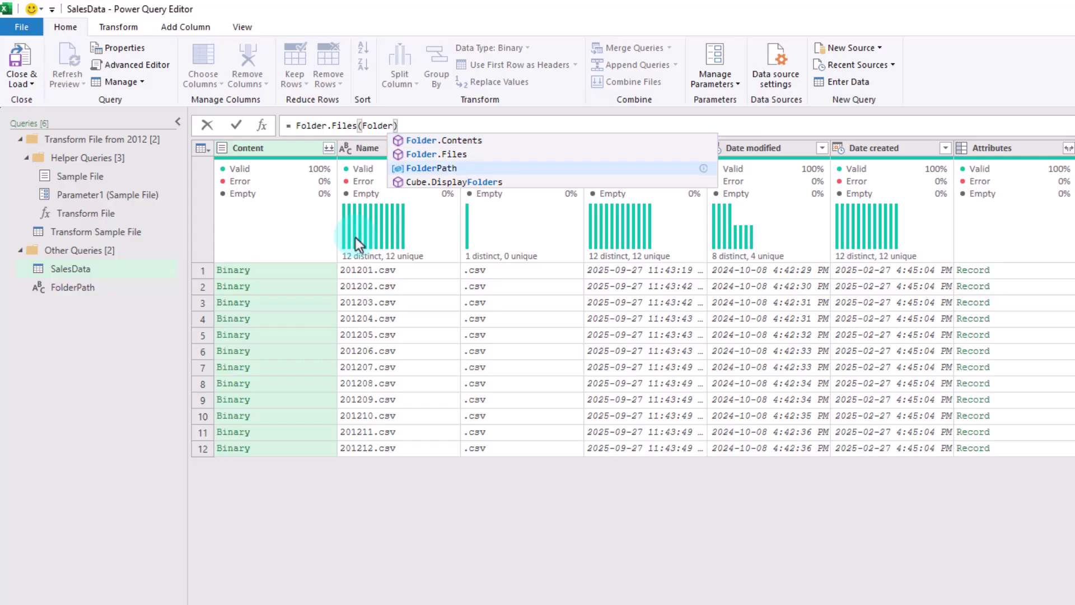
pyautogui.click(422, 168)
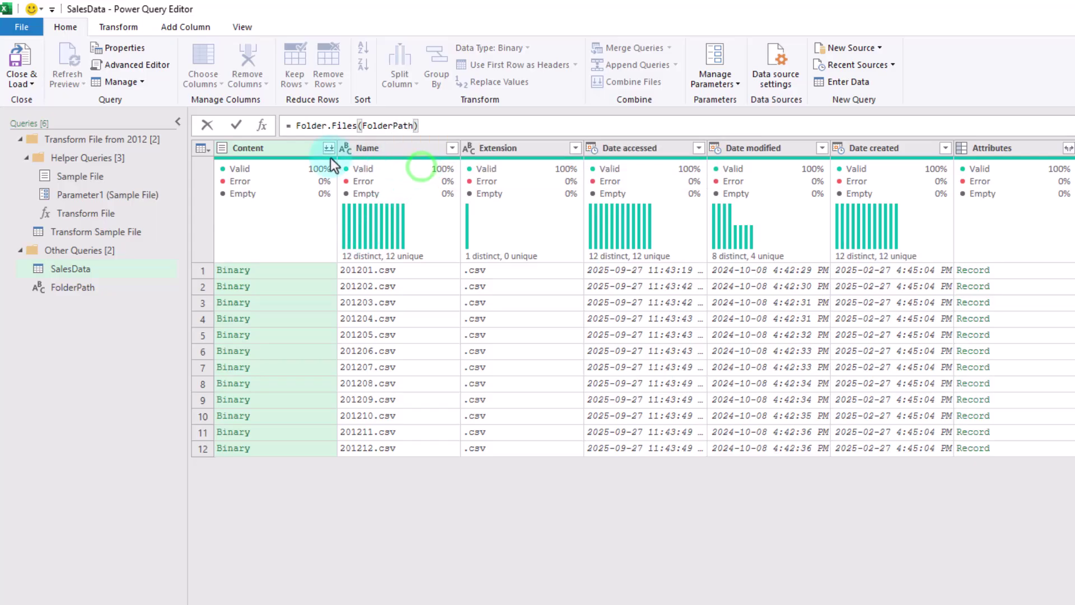
pyautogui.click(234, 125)
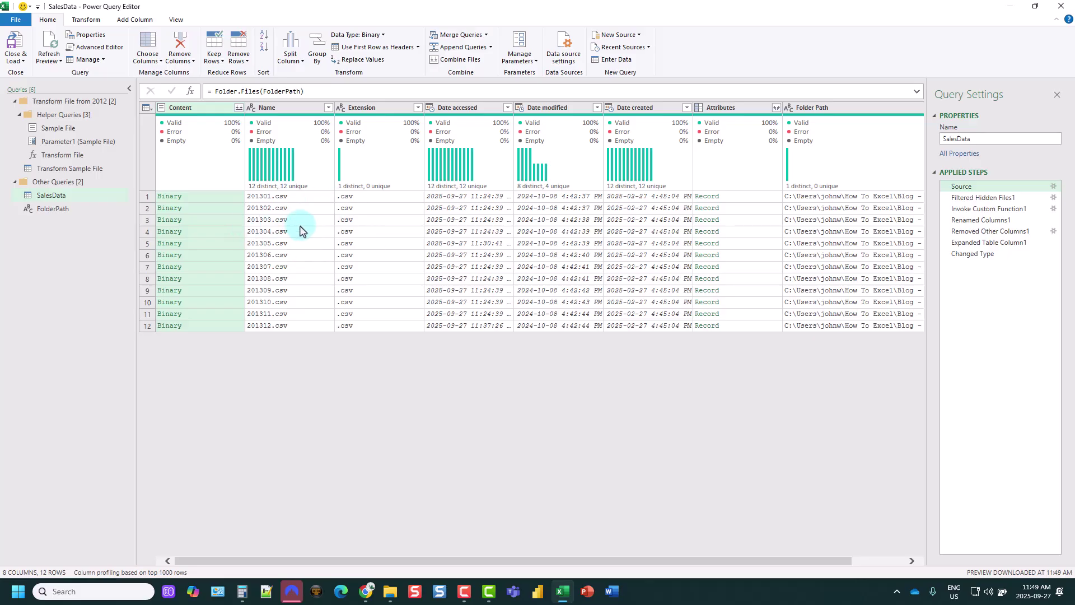
pyautogui.click(985, 255)
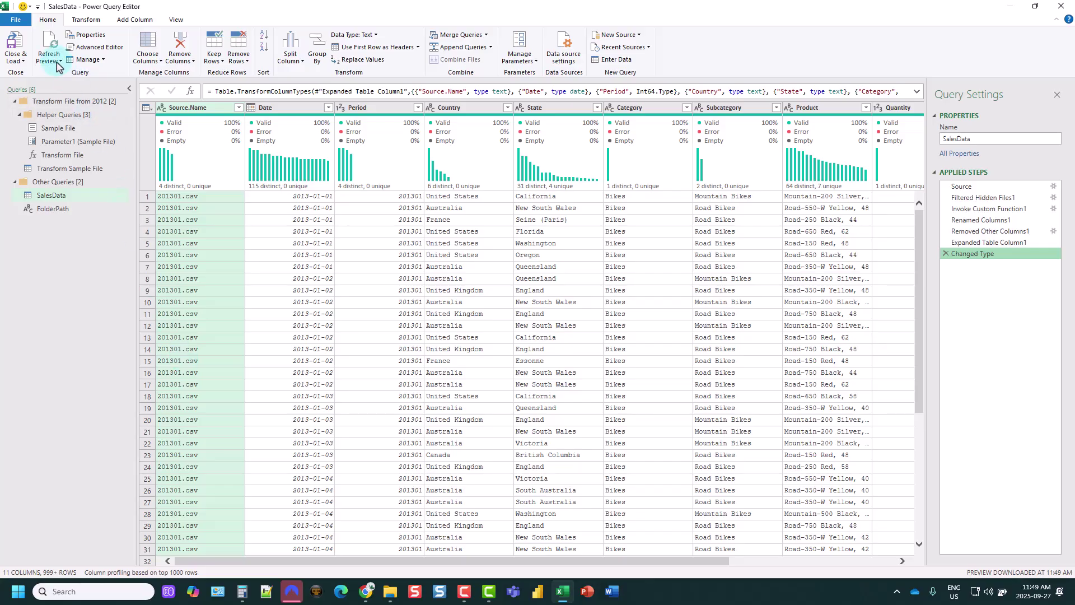
# - Load SalesData to the sheet, now 24,443 rows of 2013 data, and select FolderPath cell C3
pyautogui.click(16, 44)
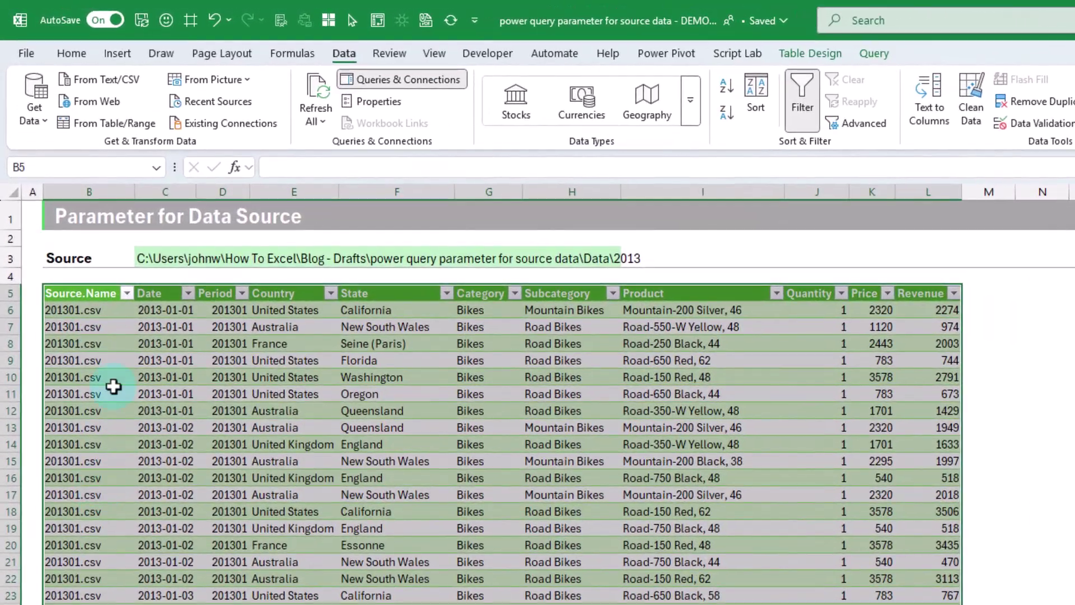
pyautogui.click(76, 259)
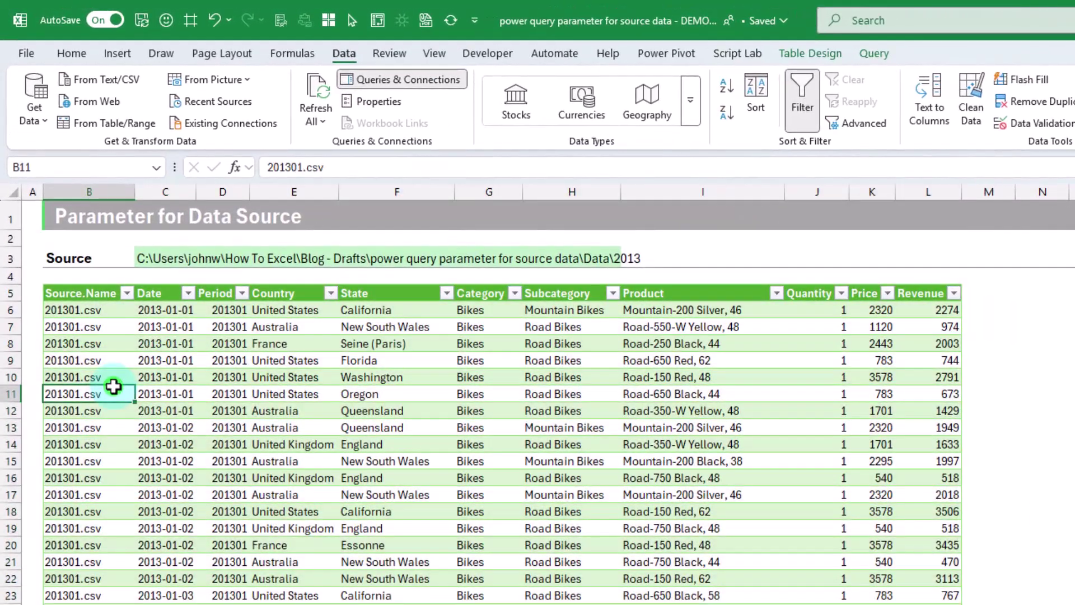
pyautogui.click(157, 253)
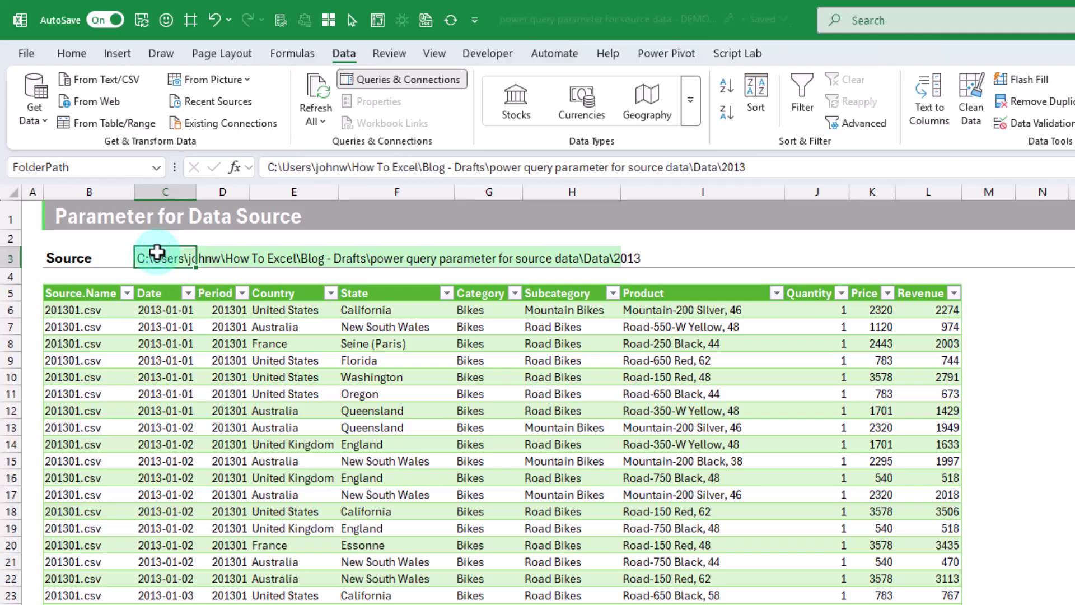
pyautogui.click(169, 259)
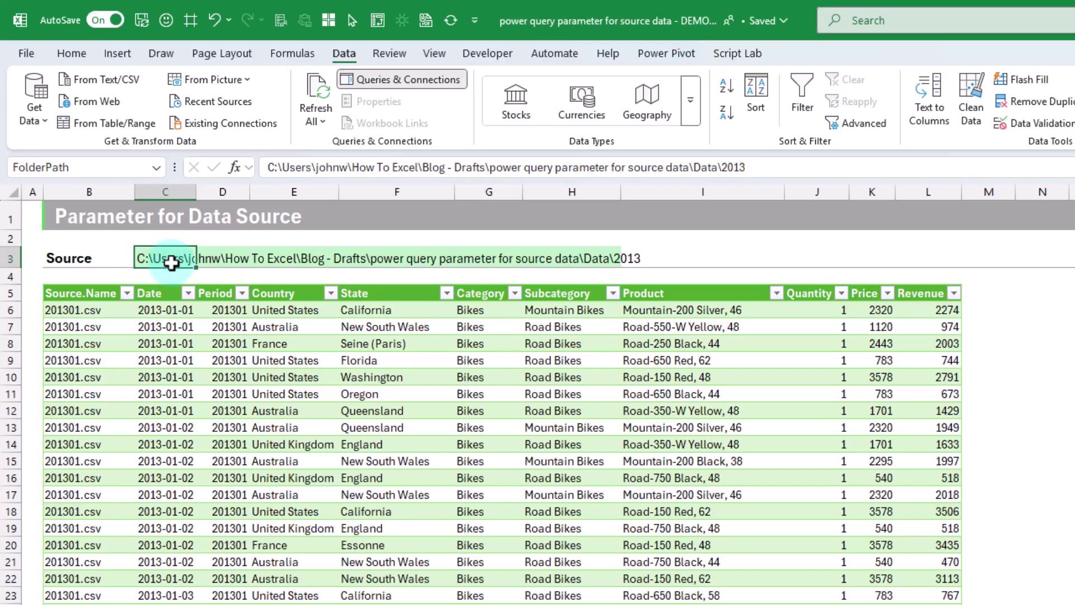
# - Change the FolderPath cell from 2013 to the Data\2014 folder and refresh the table
pyautogui.click(806, 167)
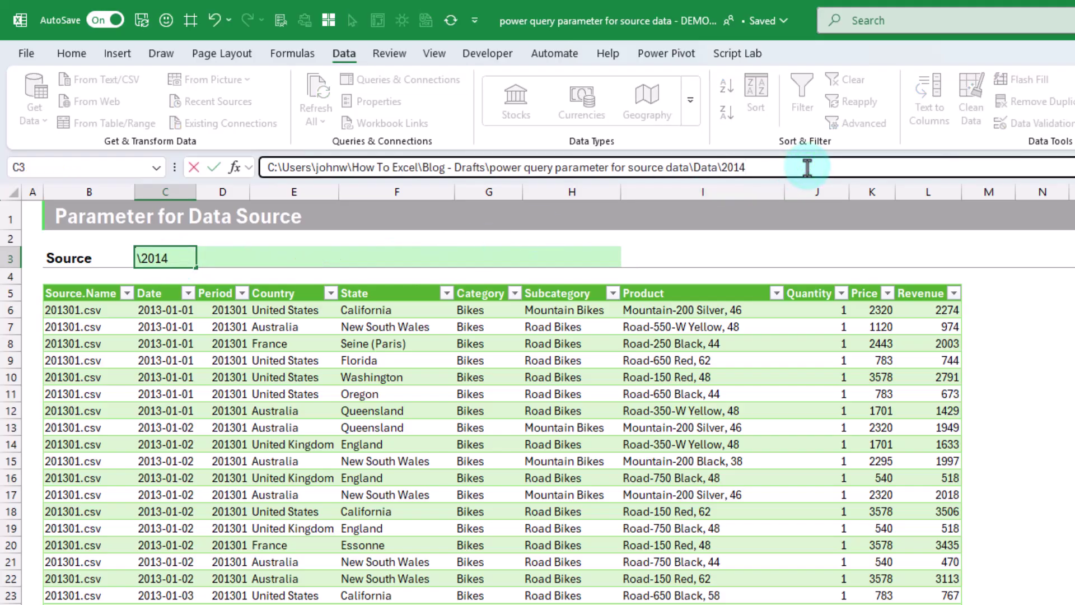
pyautogui.click(790, 128)
pyautogui.press('Return')
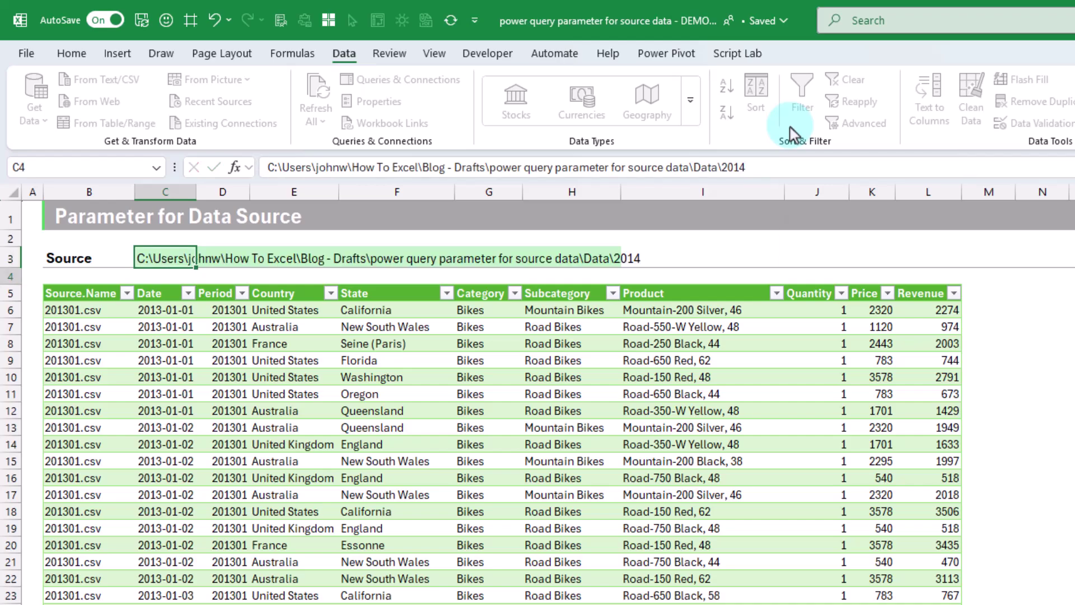
pyautogui.rightClick(184, 311)
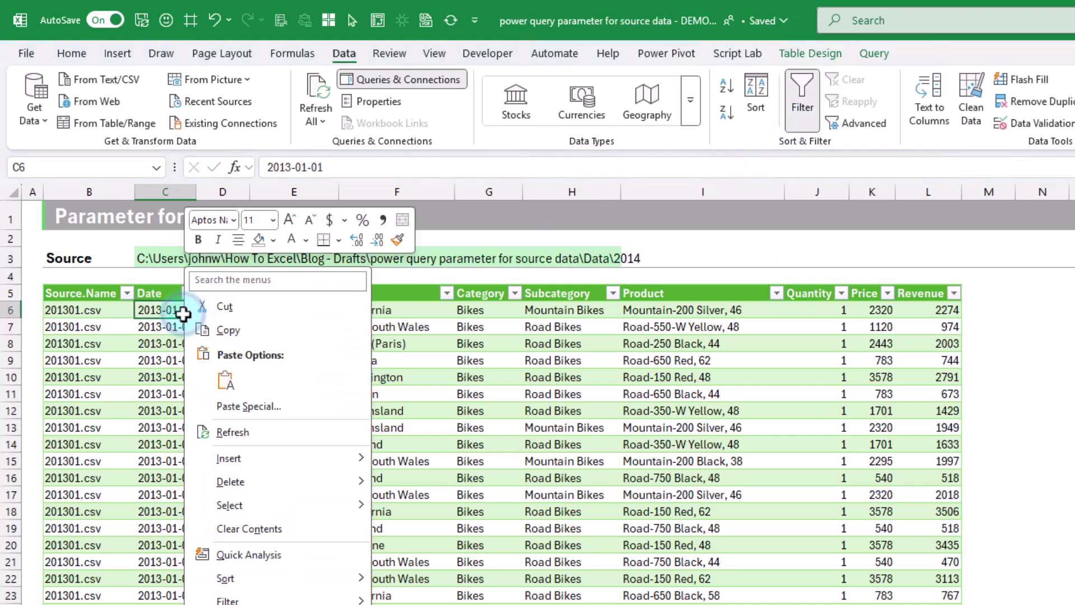
pyautogui.click(250, 438)
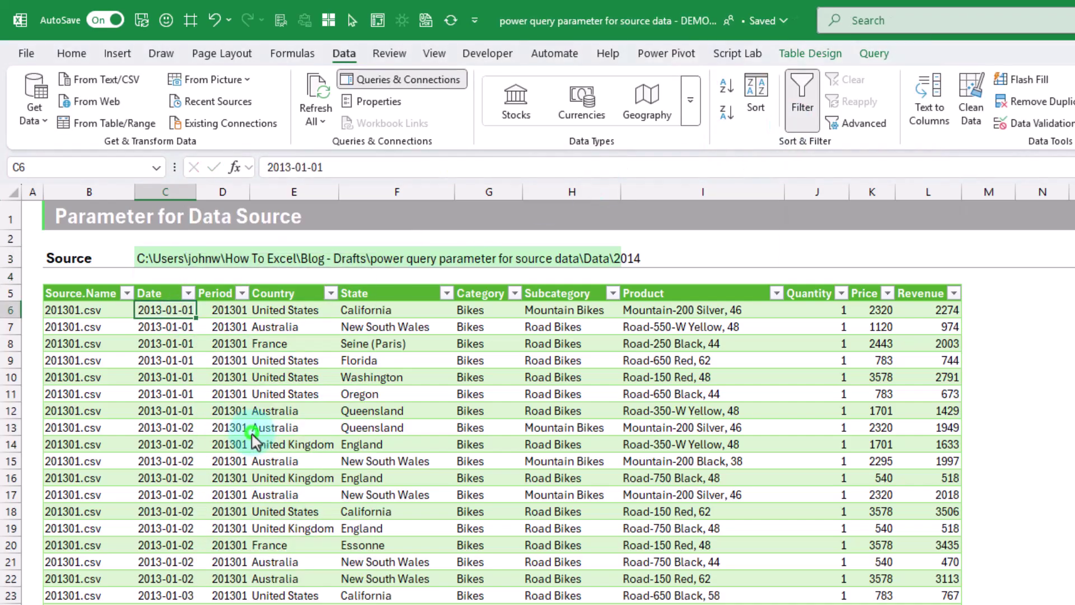